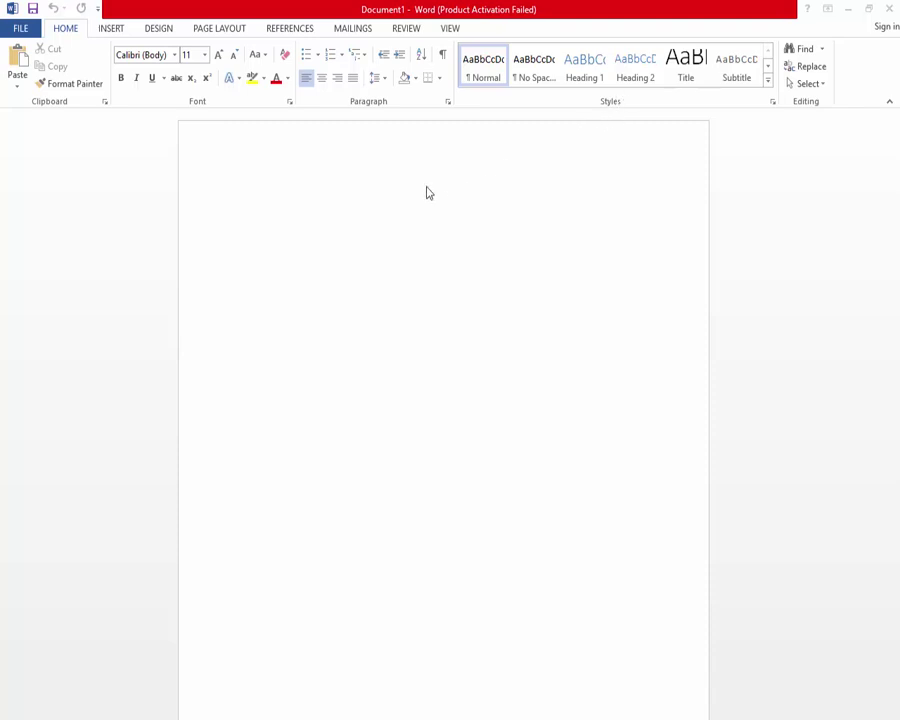
- Show the Navigation Pane in the thesis document final thesis september 4 2020.docx
{"action": "left_click", "coordinate": [404, 200]}
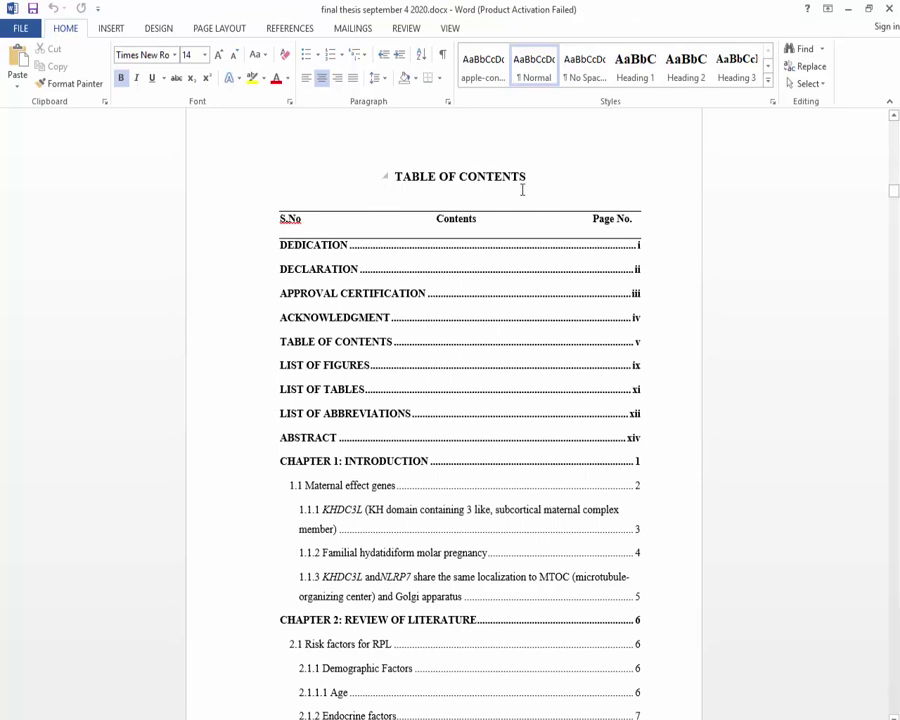
{"action": "left_click", "coordinate": [450, 29]}
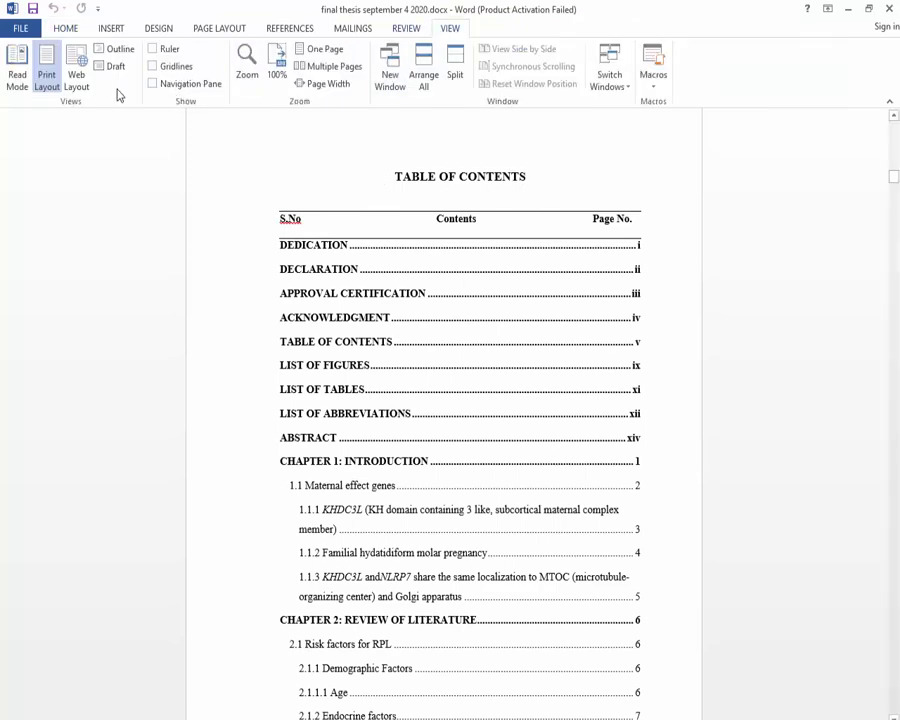
{"action": "left_click", "coordinate": [152, 84]}
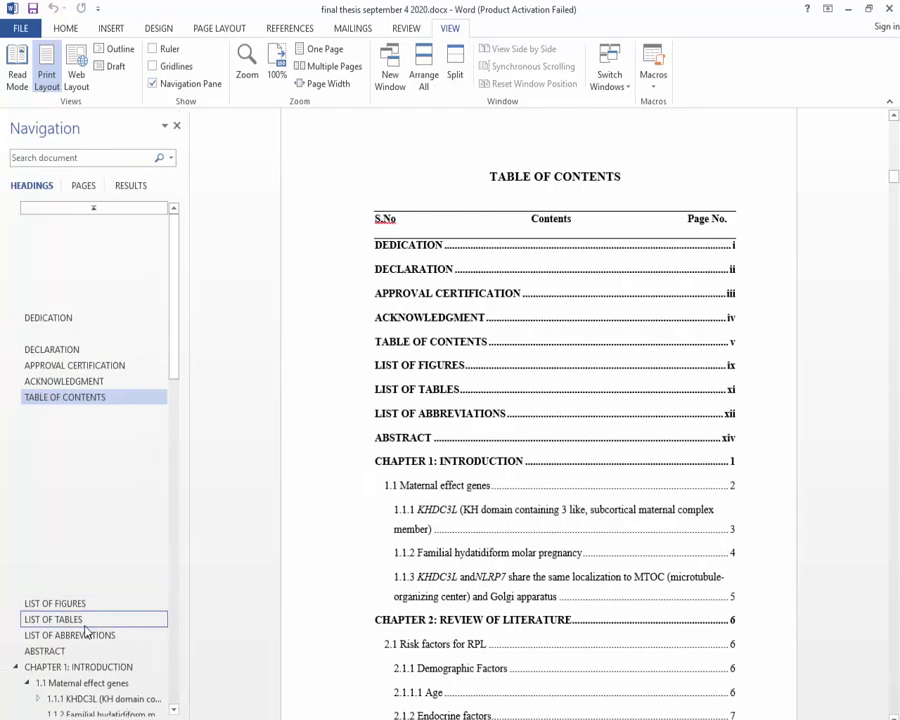
- Browse the thesis by jumping between its headings, from the front matter through the chapters and their subsections
{"action": "left_click", "coordinate": [72, 635]}
{"action": "left_click", "coordinate": [95, 577]}
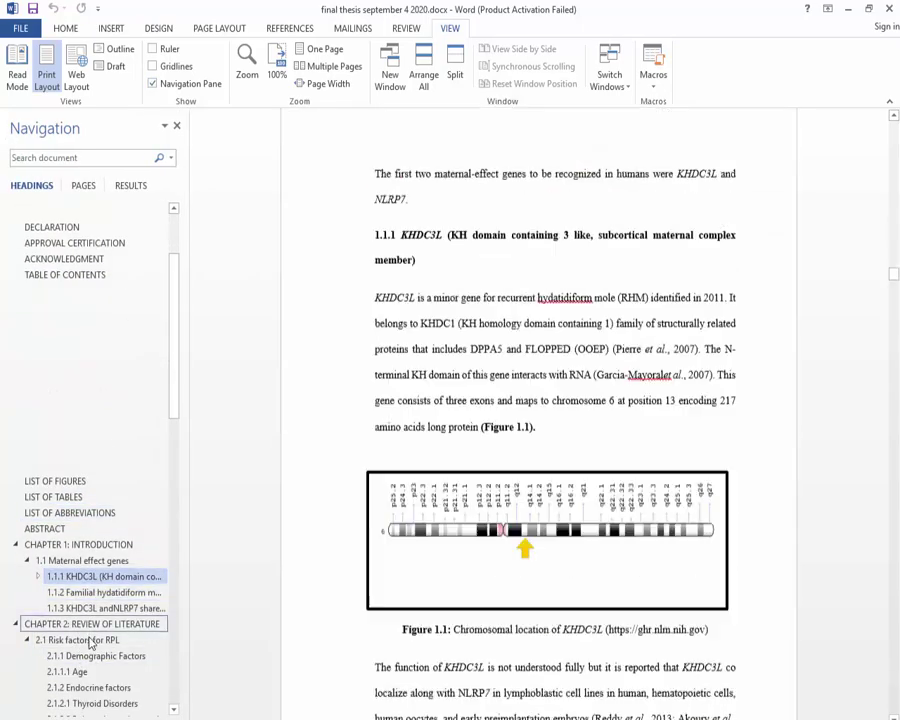
{"action": "left_click", "coordinate": [90, 640]}
{"action": "left_click", "coordinate": [90, 687]}
{"action": "scroll", "coordinate": [105, 600], "scroll_direction": "down", "scroll_amount": 5}
{"action": "left_click", "coordinate": [84, 601]}
{"action": "left_click", "coordinate": [100, 569]}
{"action": "left_click", "coordinate": [90, 585]}
{"action": "left_click", "coordinate": [100, 617]}
{"action": "left_click", "coordinate": [100, 665]}
{"action": "scroll", "coordinate": [95, 600], "scroll_direction": "down", "scroll_amount": 5}
{"action": "left_click", "coordinate": [86, 546]}
{"action": "left_click", "coordinate": [105, 451]}
{"action": "left_click", "coordinate": [84, 356]}
{"action": "left_click", "coordinate": [98, 293]}
{"action": "left_click", "coordinate": [87, 562]}
{"action": "left_click", "coordinate": [90, 642]}
{"action": "left_click", "coordinate": [115, 658]}
{"action": "scroll", "coordinate": [100, 650], "scroll_direction": "up", "scroll_amount": 10}
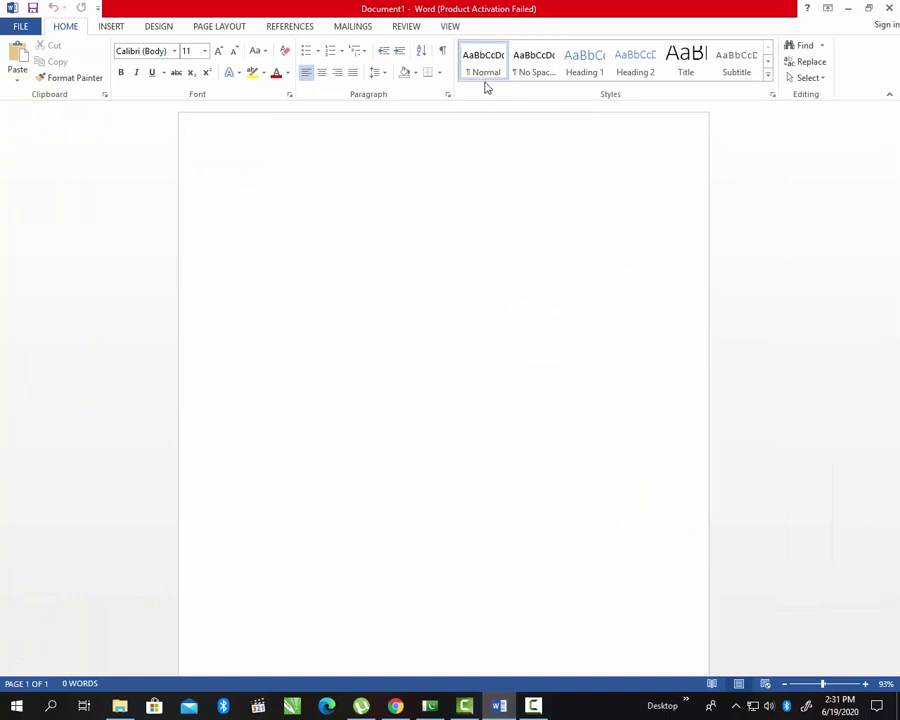
- Enter a line of random placeholder text in the blank document Document1
{"action": "type", "text": "Kljkldsfjjlas jahldashdflk asfklhaslkfjaskdfj flf ajsdflkjaslfkjaskldfjf"}
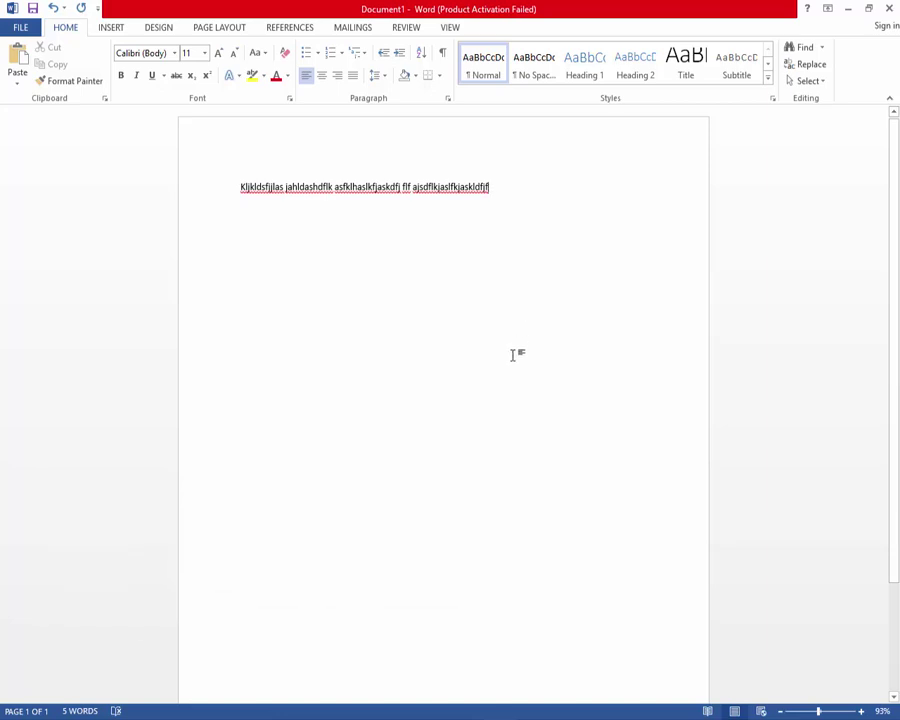
- Switch to the thesis document and check which styles the DECLARATION heading and its body text use
{"action": "key", "text": "alt+Tab"}
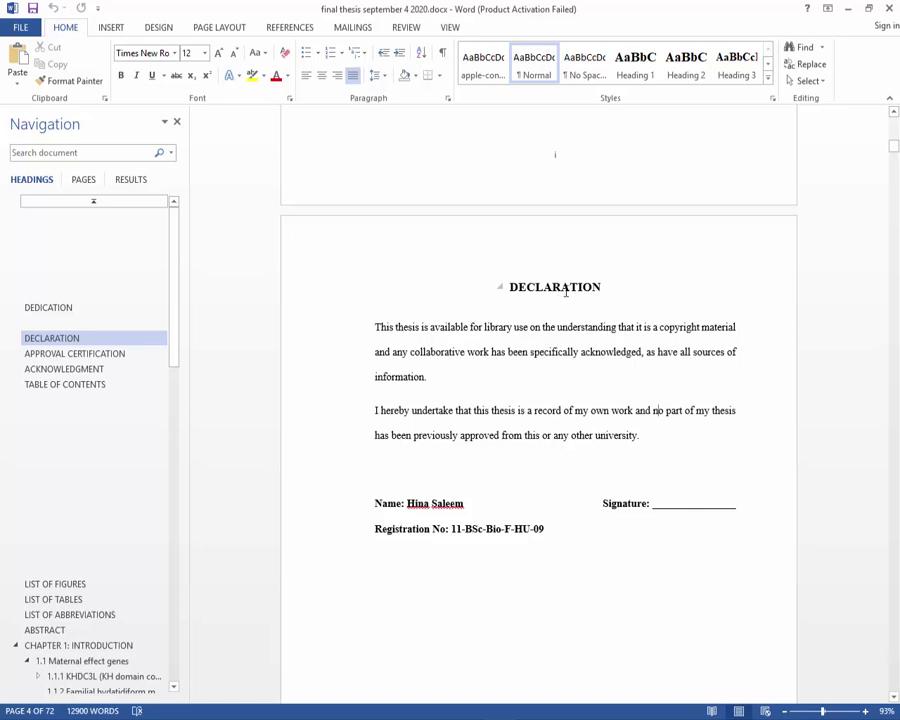
{"action": "double_click", "coordinate": [445, 352]}
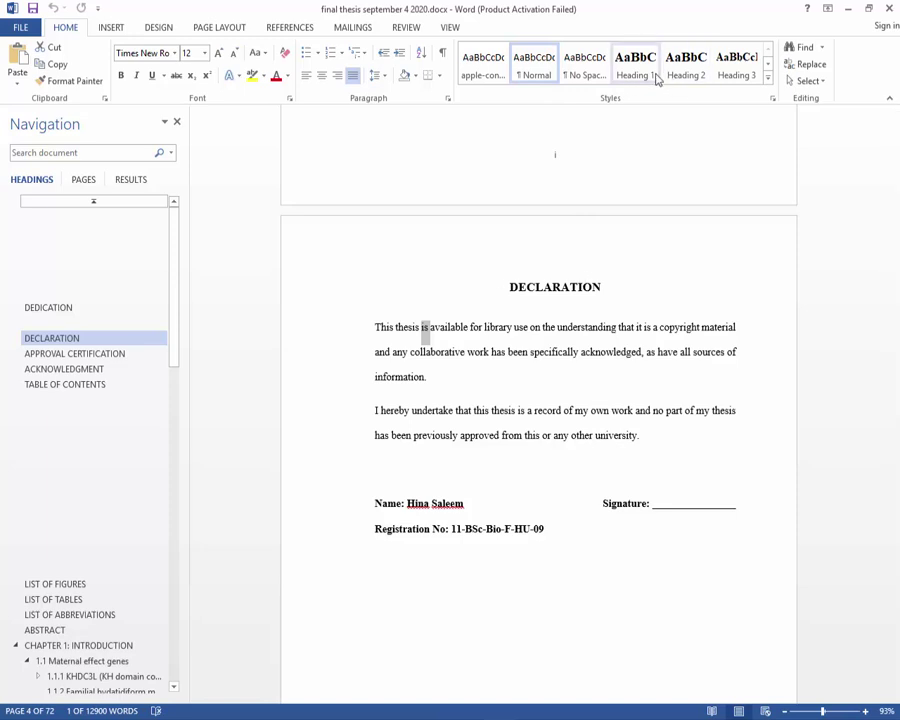
{"action": "double_click", "coordinate": [567, 286]}
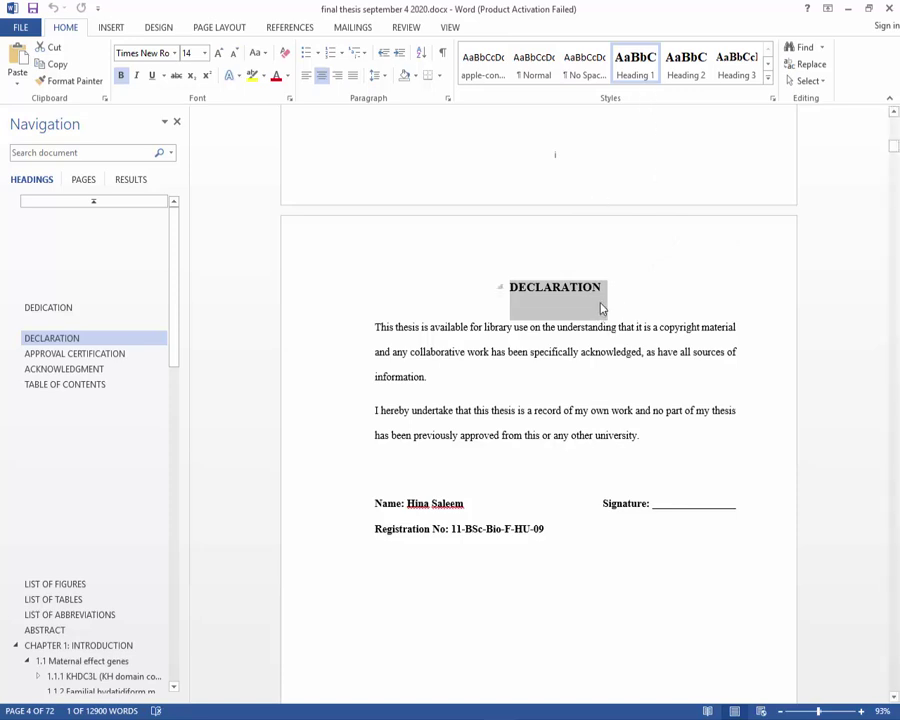
- Jump among the thesis headings, from the front-matter sections to the subsections of chapters 1 and 2
{"action": "left_click", "coordinate": [59, 368]}
{"action": "left_click", "coordinate": [58, 354]}
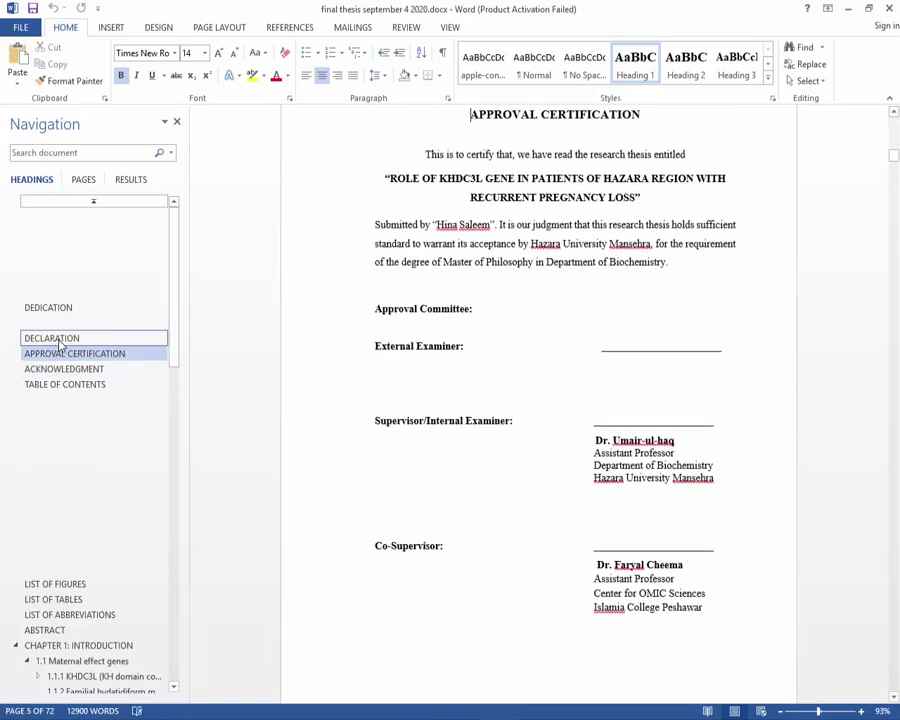
{"action": "left_click", "coordinate": [59, 340]}
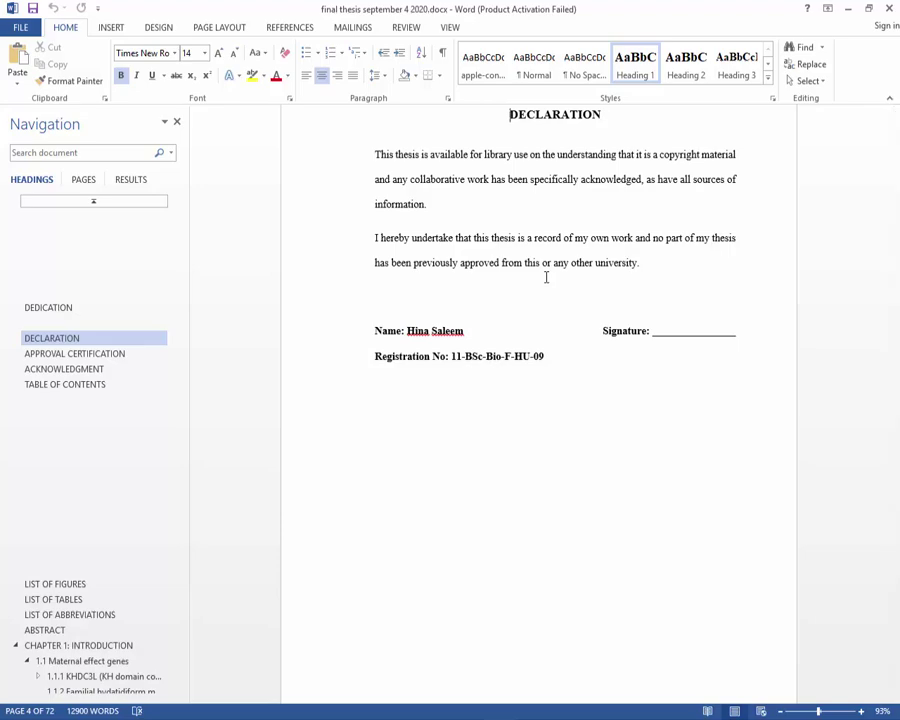
{"action": "left_click", "coordinate": [94, 384]}
{"action": "left_click", "coordinate": [88, 369]}
{"action": "left_click", "coordinate": [70, 354]}
{"action": "left_click", "coordinate": [58, 339]}
{"action": "left_click", "coordinate": [52, 308]}
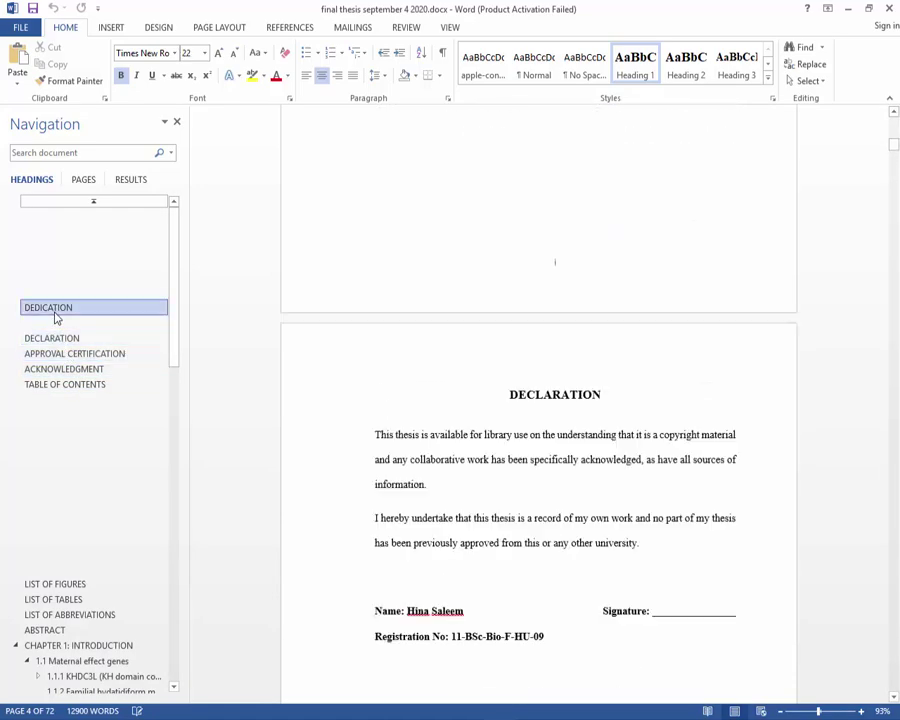
{"action": "left_click", "coordinate": [75, 370]}
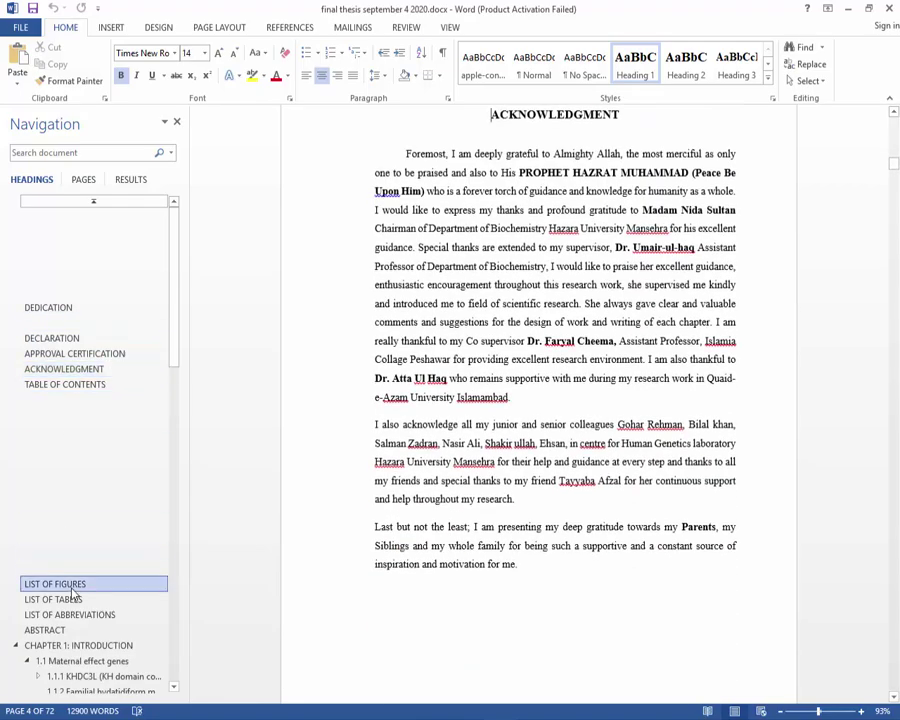
{"action": "left_click", "coordinate": [62, 586]}
{"action": "left_click", "coordinate": [80, 509]}
{"action": "left_click", "coordinate": [75, 540]}
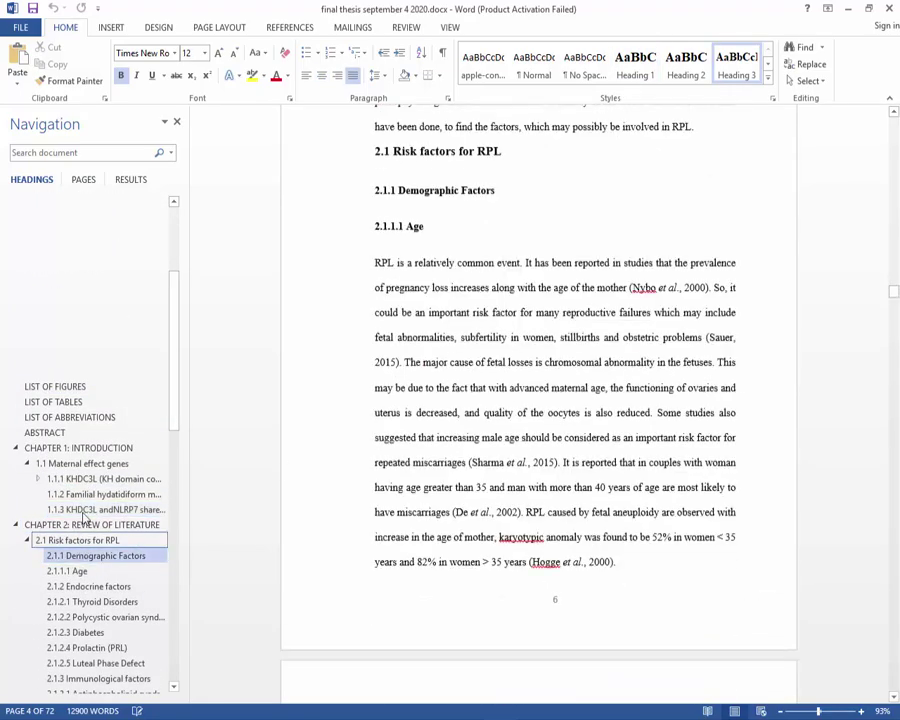
{"action": "left_click", "coordinate": [87, 497]}
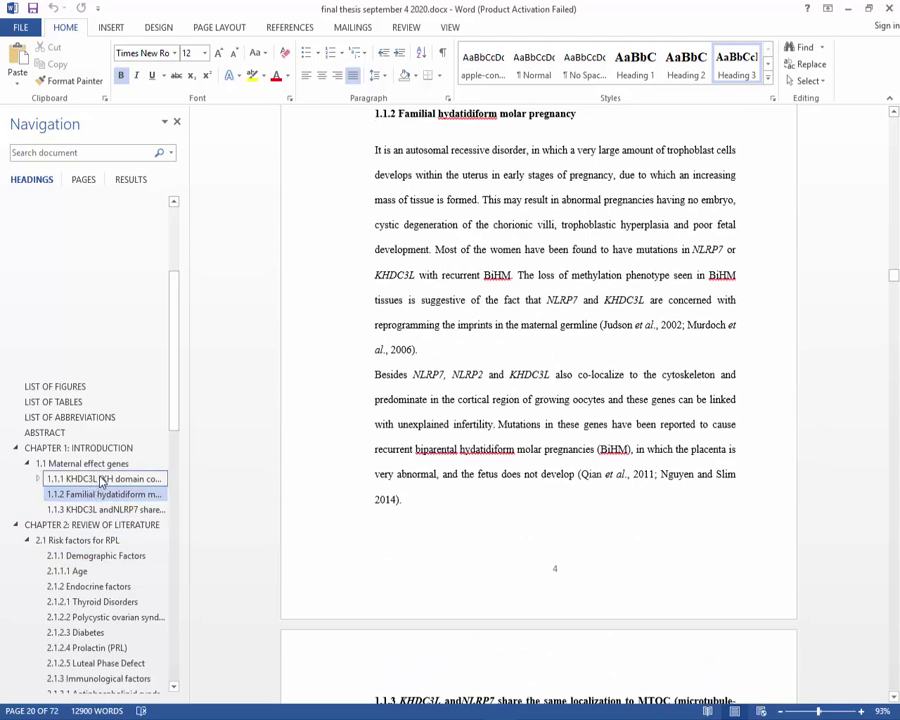
{"action": "scroll", "coordinate": [100, 474], "scroll_direction": "up", "scroll_amount": 4}
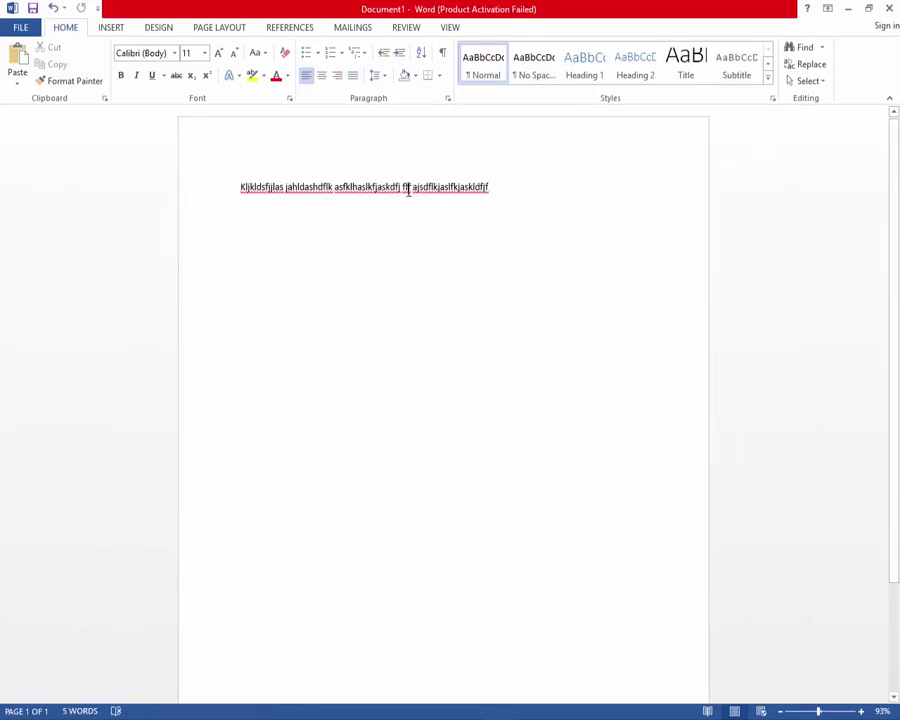
- In Document1, replace the whole line of placeholder text with a person's full name
{"action": "triple_click", "coordinate": [408, 190]}
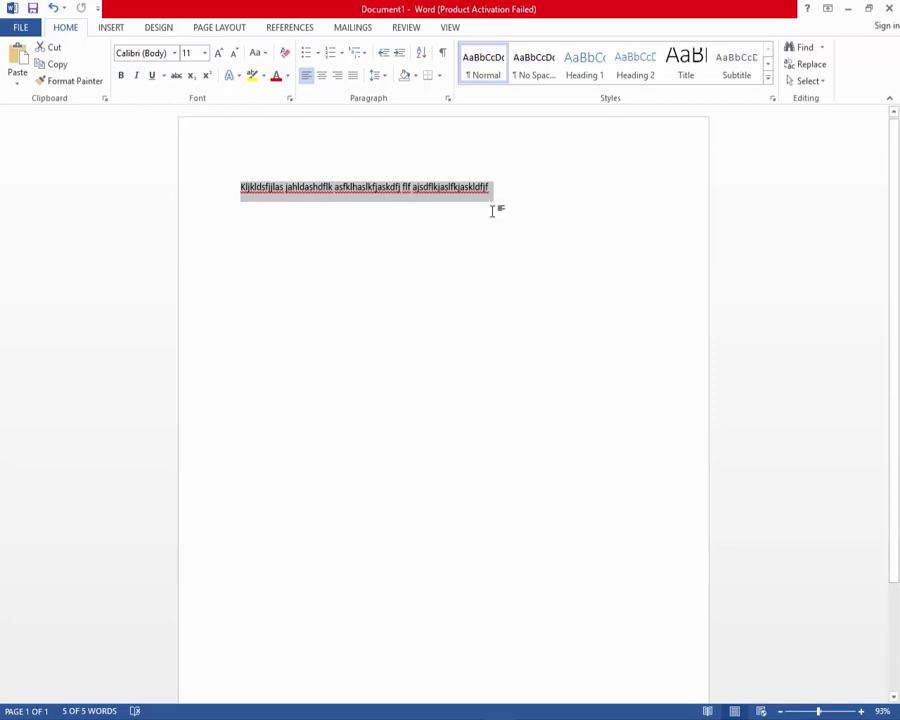
{"action": "left_click", "coordinate": [560, 178]}
{"action": "left_click", "coordinate": [12, 190]}
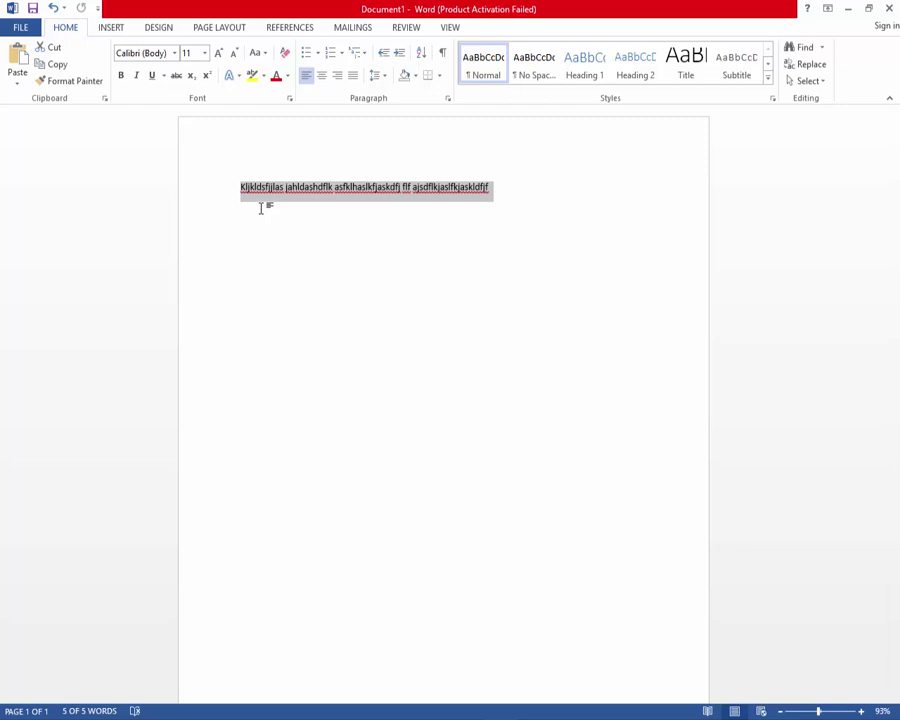
{"action": "type", "text": "Aimen Parvez"}
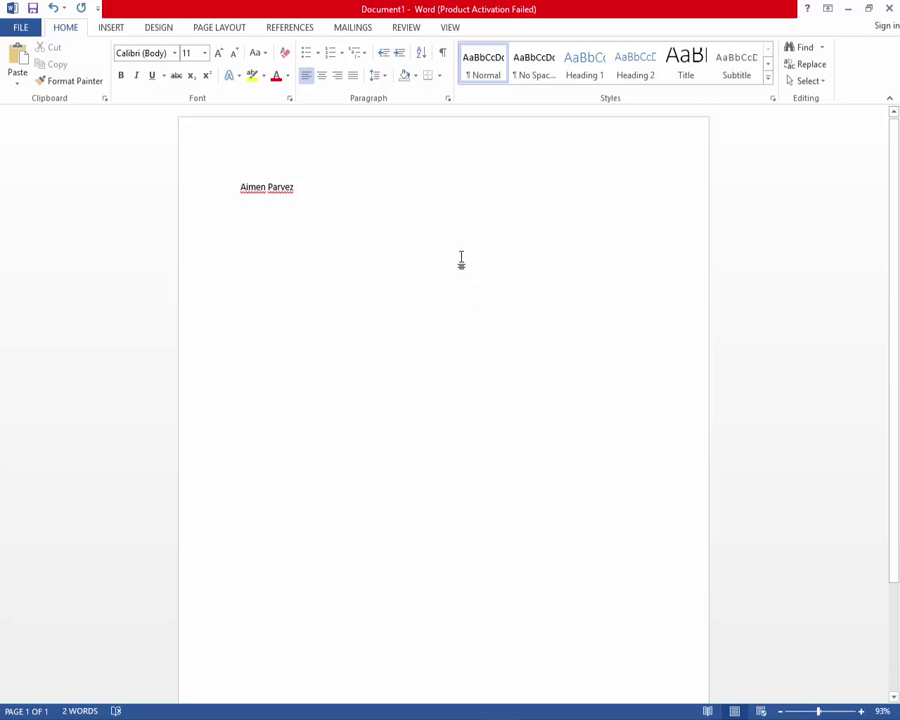
- Insert a page break ahead of the name and enter the title "Table of Content" on the first page, followed by an empty line
{"action": "key", "text": "ctrl+Return"}
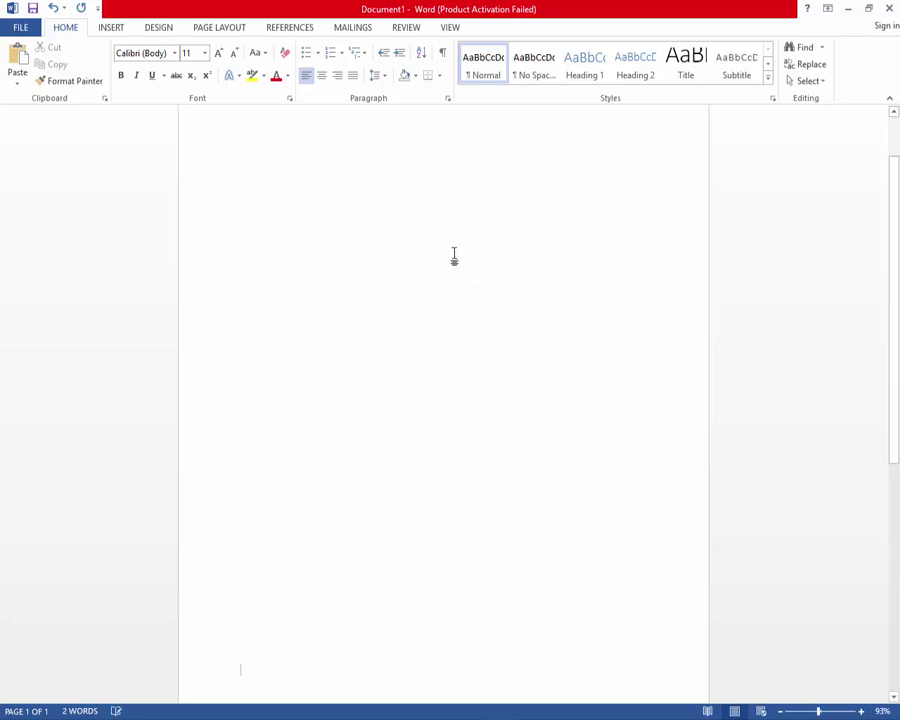
{"action": "scroll", "coordinate": [430, 335], "scroll_direction": "up", "scroll_amount": 4}
{"action": "left_click", "coordinate": [250, 192]}
{"action": "type", "text": "Table of Content"}
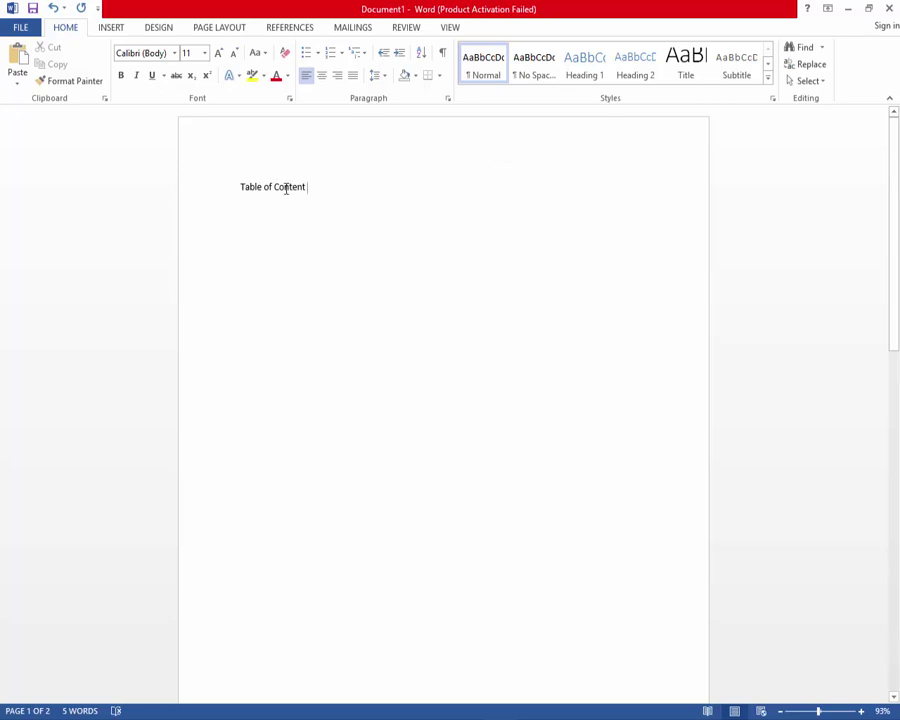
{"action": "scroll", "coordinate": [316, 418], "scroll_direction": "down", "scroll_amount": 10}
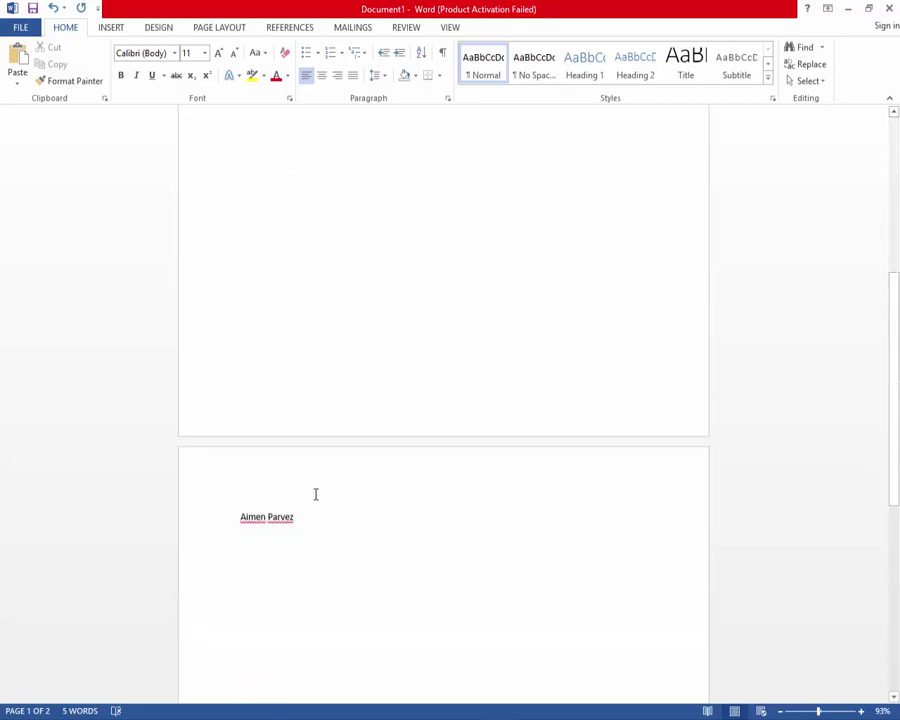
{"action": "scroll", "coordinate": [317, 486], "scroll_direction": "up", "scroll_amount": 10}
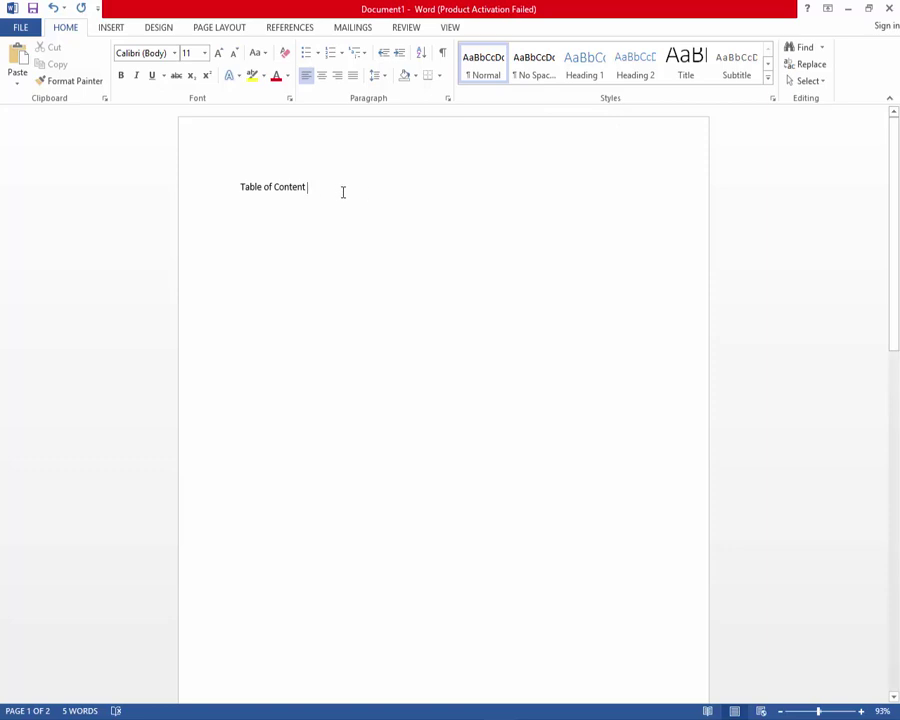
{"action": "key", "text": "Return"}
- Insert a page break after the name on the second page to start a third page
{"action": "type", "text": "Aimen parvez"}
{"action": "scroll", "coordinate": [296, 290], "scroll_direction": "down", "scroll_amount": 8}
{"action": "scroll", "coordinate": [329, 350], "scroll_direction": "down", "scroll_amount": 3}
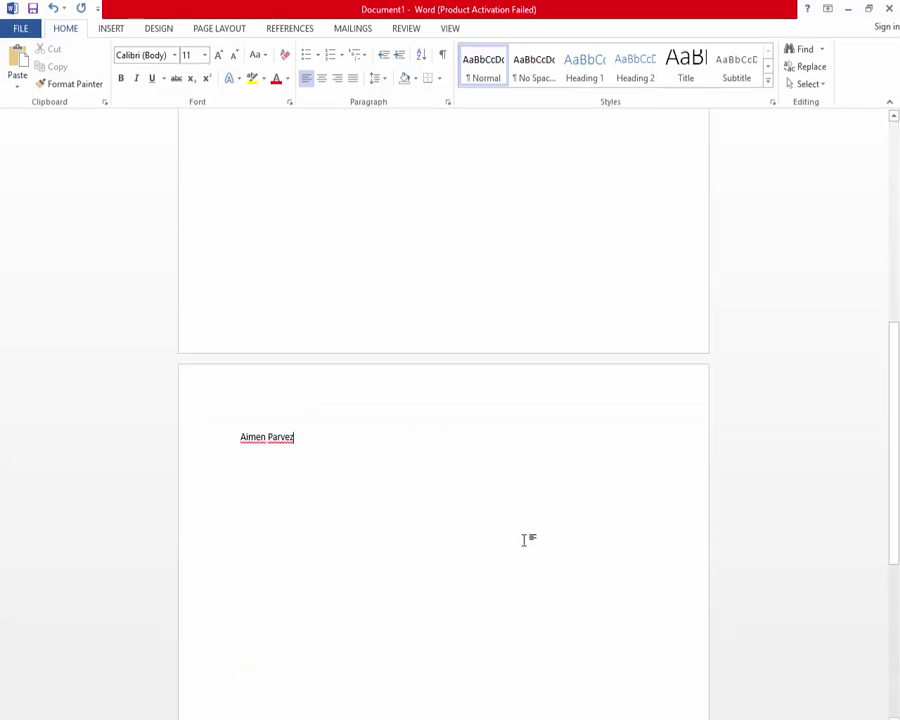
{"action": "scroll", "coordinate": [484, 529], "scroll_direction": "down", "scroll_amount": 6}
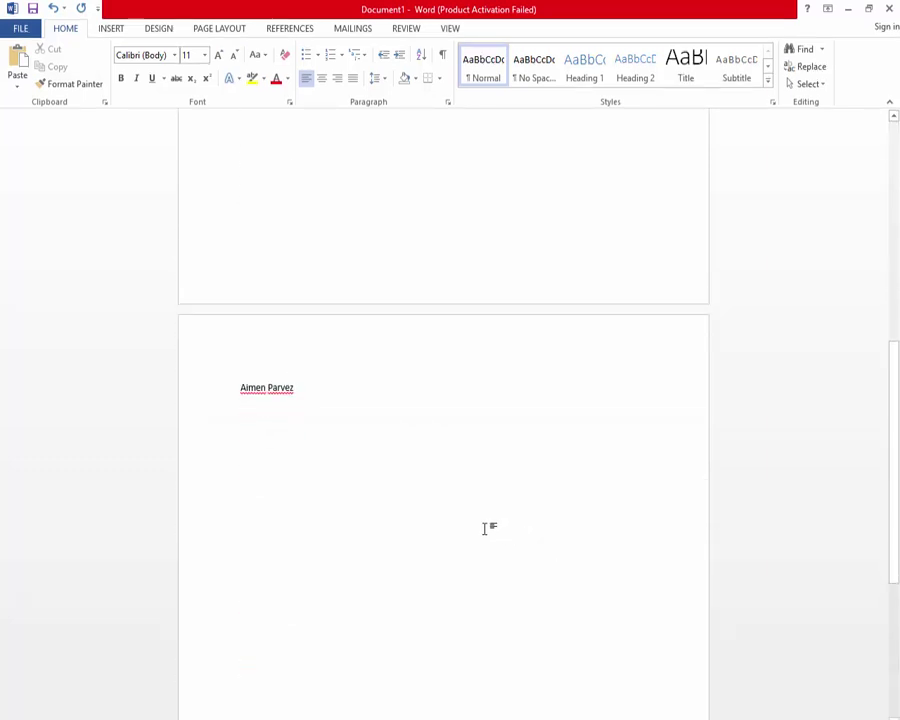
{"action": "scroll", "coordinate": [484, 548], "scroll_direction": "up", "scroll_amount": 5}
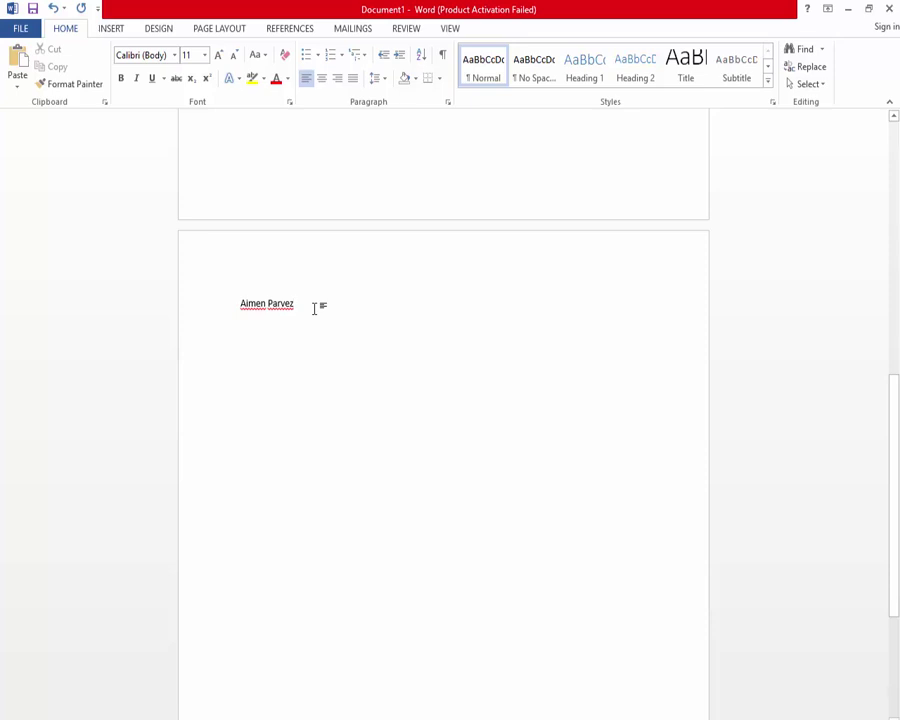
{"action": "key", "text": "ctrl+Return"}
{"action": "scroll", "coordinate": [362, 520], "scroll_direction": "down", "scroll_amount": 3}
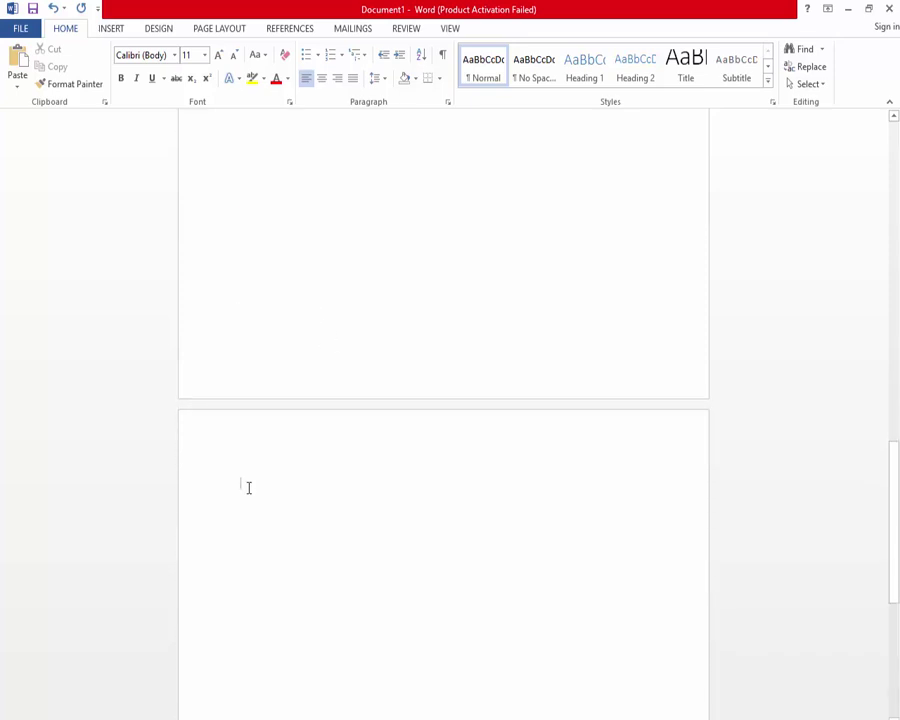
- Apply the Heading 1 style to the name on the second page and return to the Table of Content page
{"action": "scroll", "coordinate": [356, 478], "scroll_direction": "up", "scroll_amount": 10}
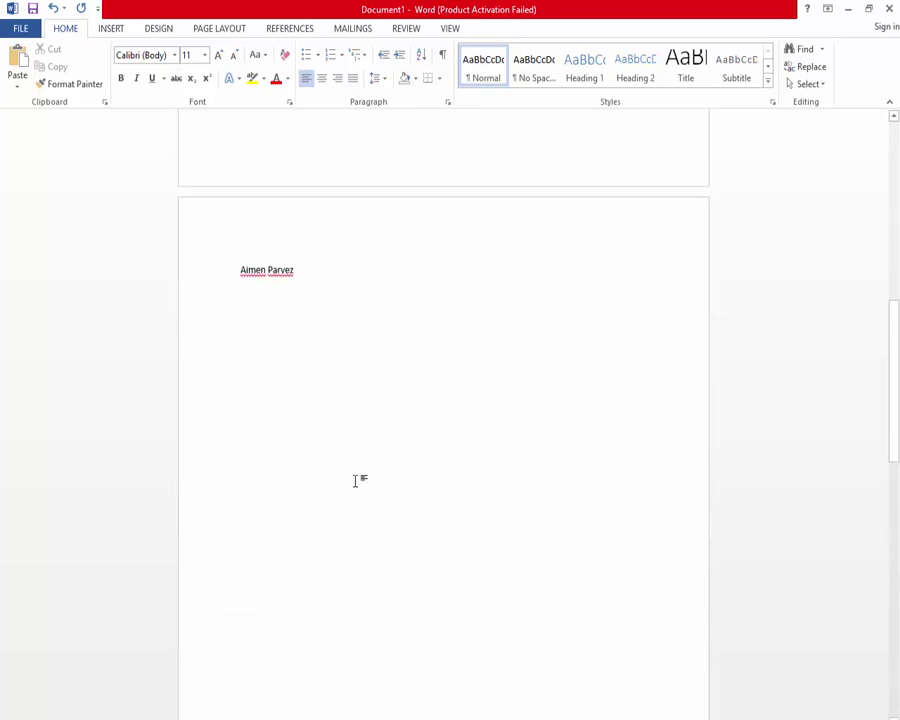
{"action": "scroll", "coordinate": [356, 480], "scroll_direction": "up", "scroll_amount": 4}
{"action": "scroll", "coordinate": [352, 505], "scroll_direction": "down", "scroll_amount": 10}
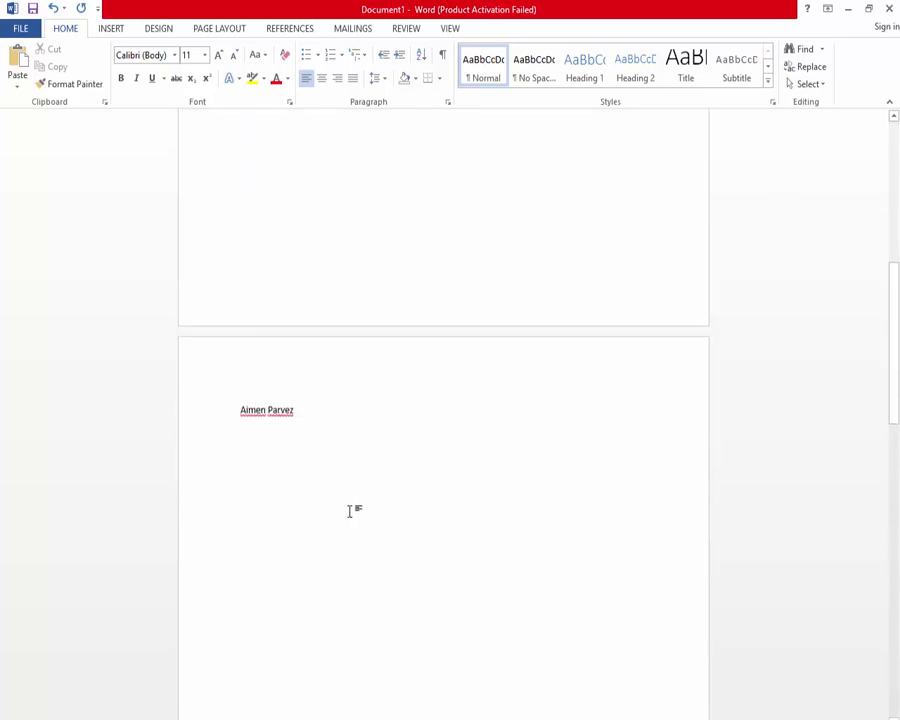
{"action": "scroll", "coordinate": [338, 515], "scroll_direction": "down", "scroll_amount": 5}
{"action": "scroll", "coordinate": [324, 486], "scroll_direction": "up", "scroll_amount": 6}
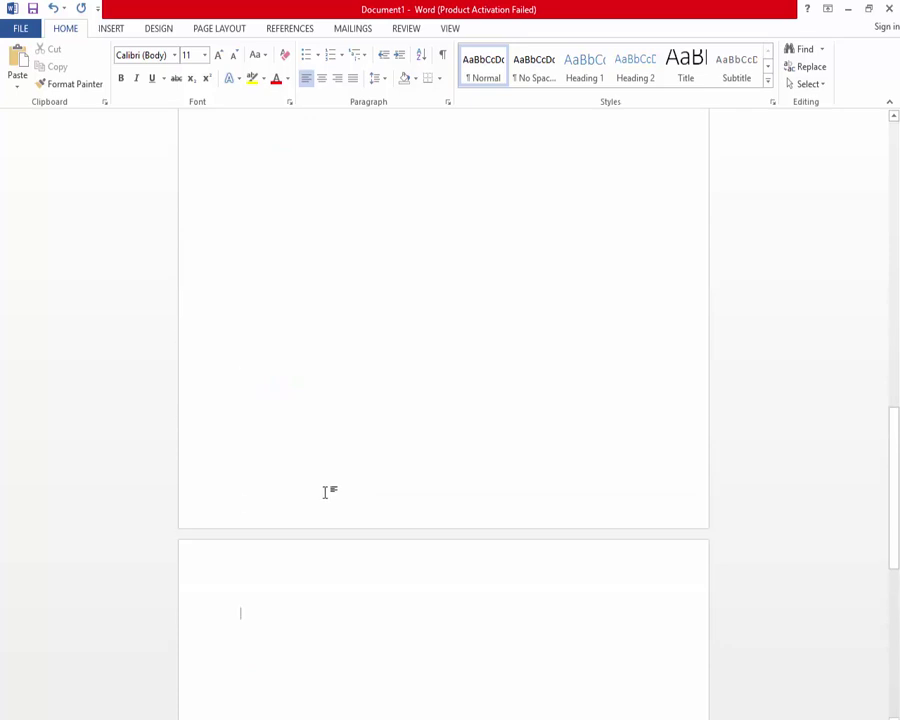
{"action": "scroll", "coordinate": [330, 500], "scroll_direction": "up", "scroll_amount": 8}
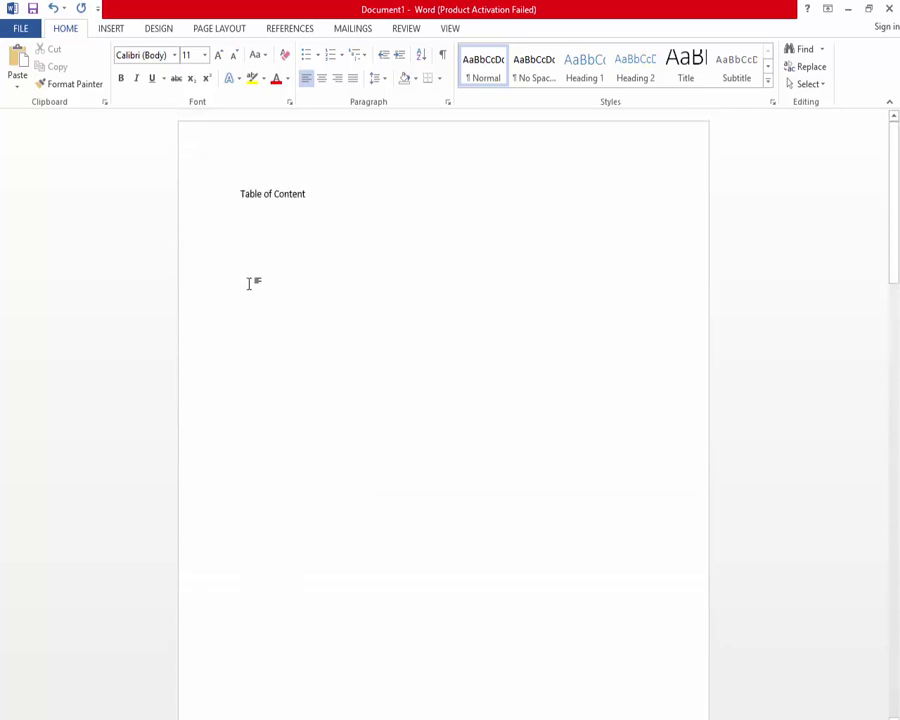
{"action": "scroll", "coordinate": [330, 500], "scroll_direction": "down", "scroll_amount": 5}
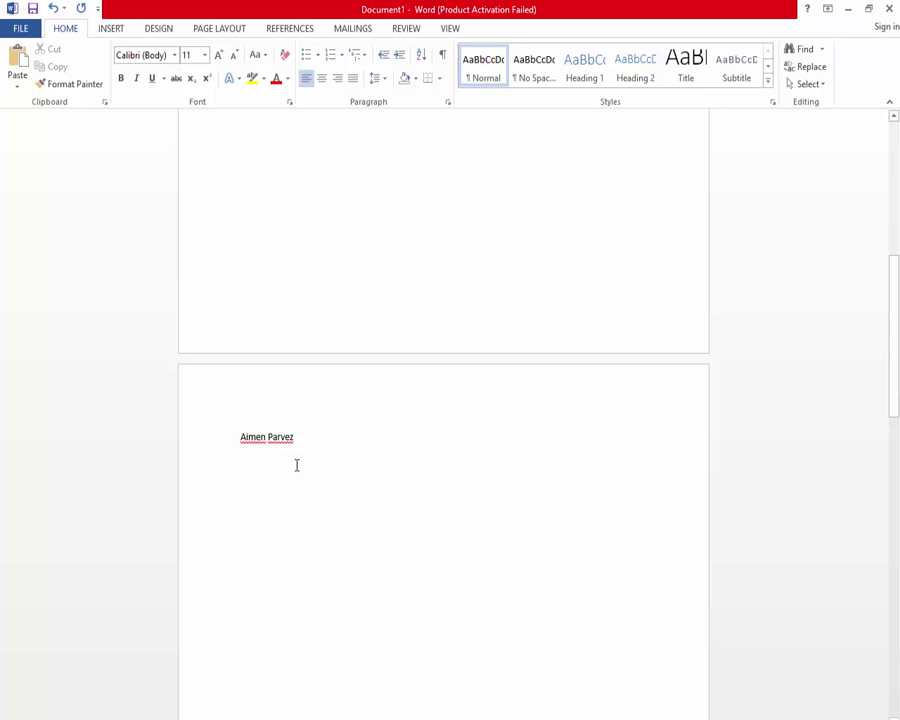
{"action": "left_click_drag", "start_coordinate": [308, 437], "coordinate": [240, 437]}
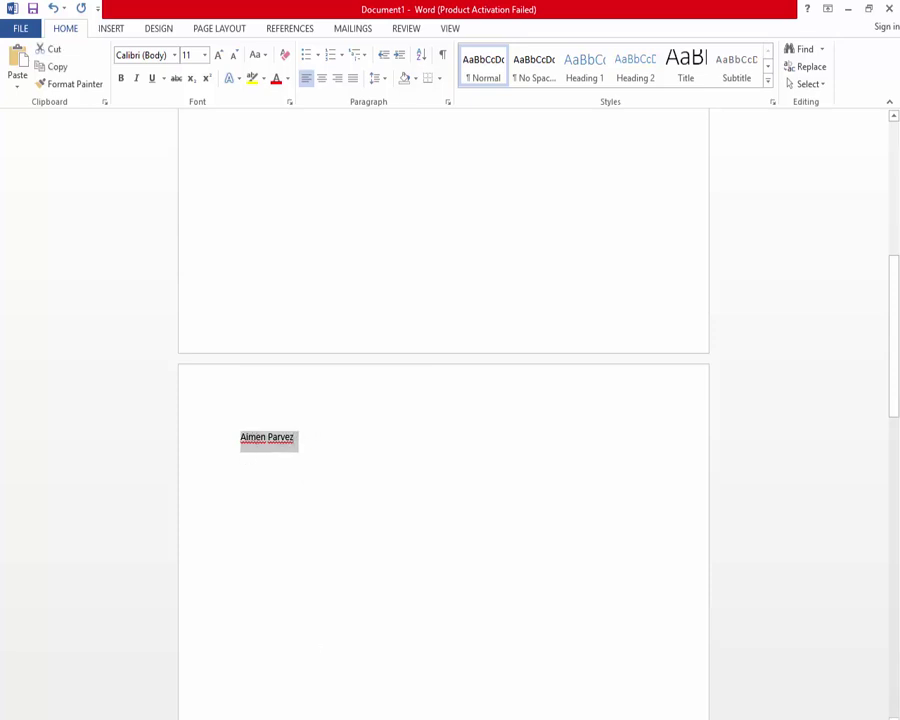
{"action": "left_click", "coordinate": [589, 70]}
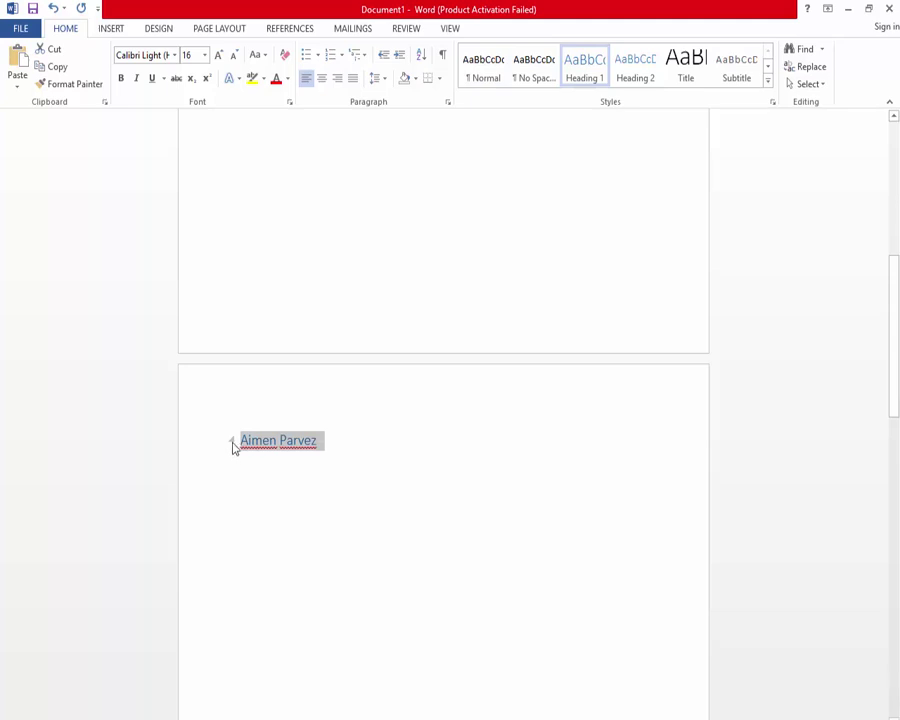
{"action": "left_click", "coordinate": [320, 463]}
{"action": "scroll", "coordinate": [318, 462], "scroll_direction": "up", "scroll_amount": 8}
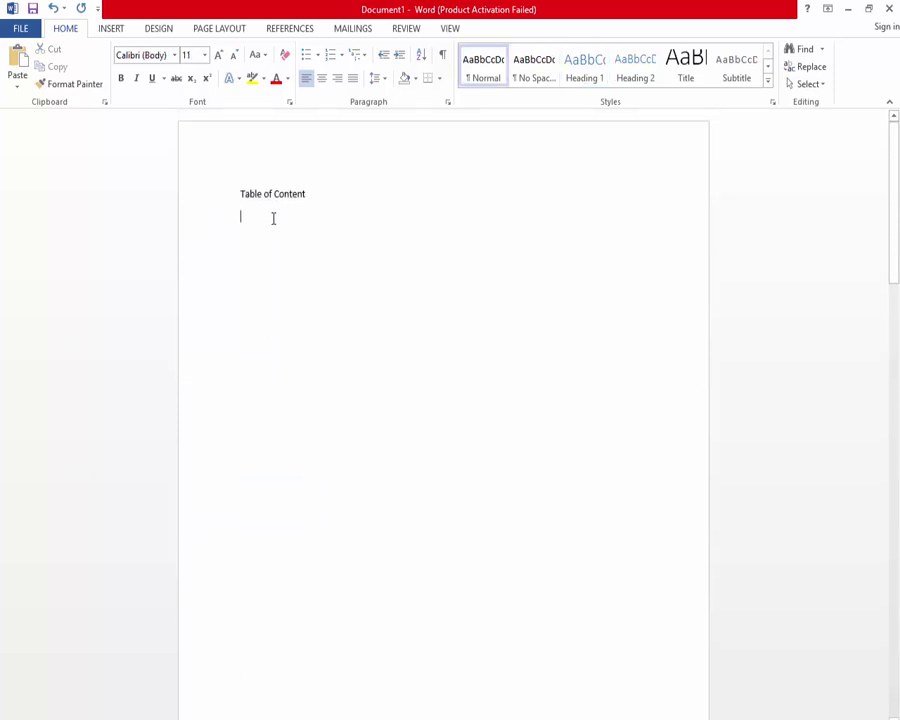
- Insert an Automatic Table 1 table of contents below the "Table of Content" title and check its entry against the heading on the second page
{"action": "left_click", "coordinate": [294, 32]}
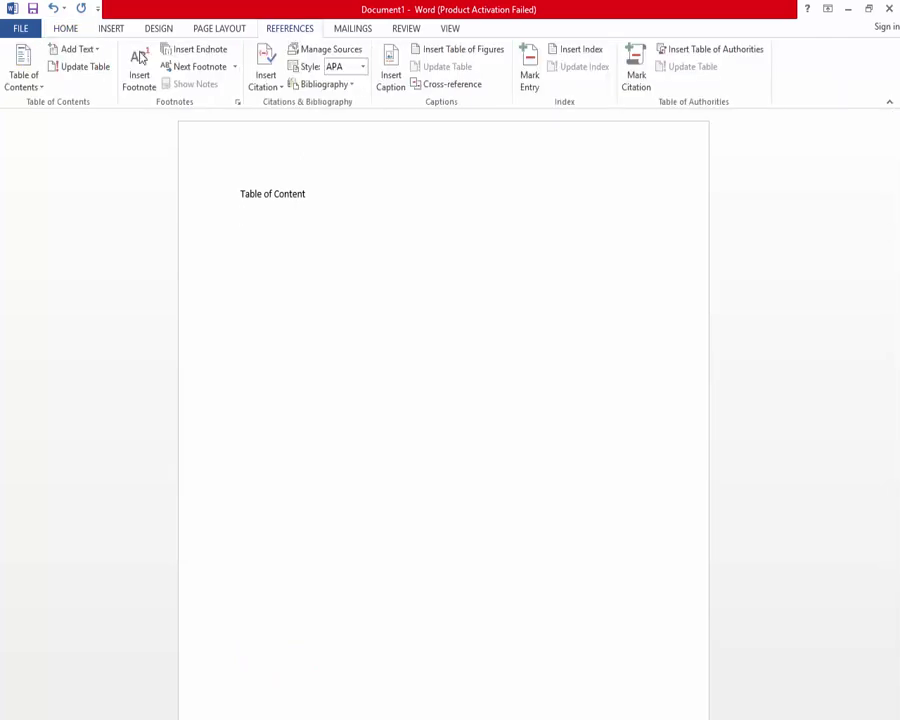
{"action": "left_click", "coordinate": [34, 80]}
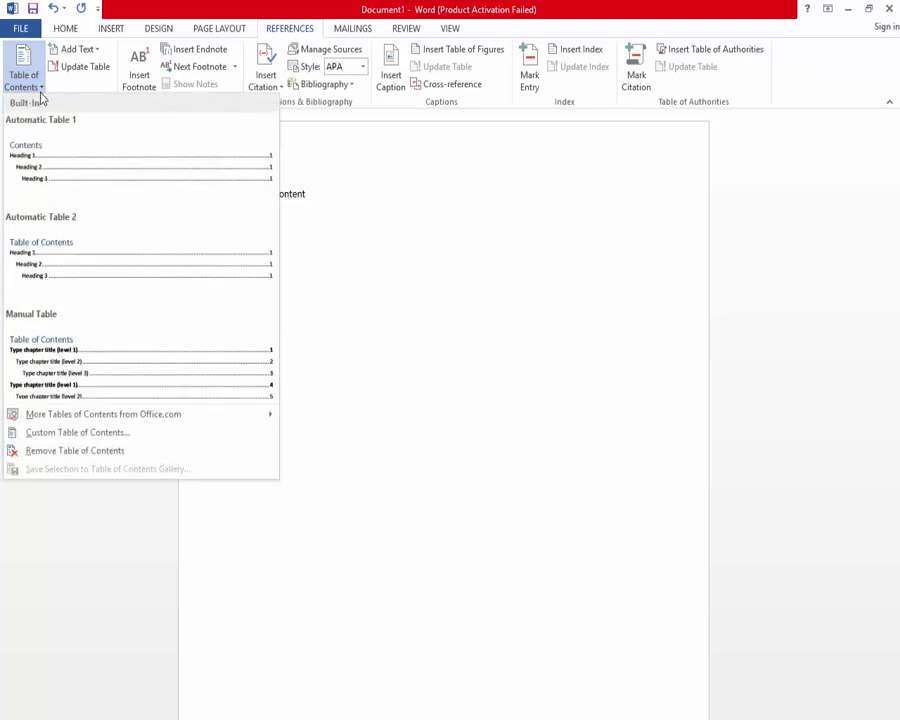
{"action": "left_click", "coordinate": [72, 180]}
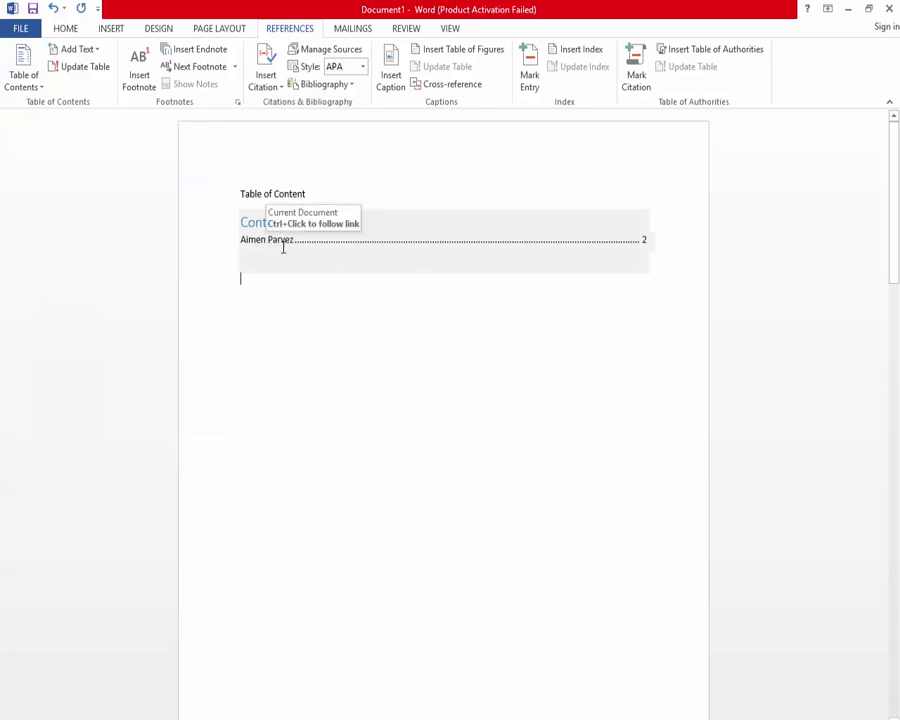
{"action": "double_click", "coordinate": [366, 278]}
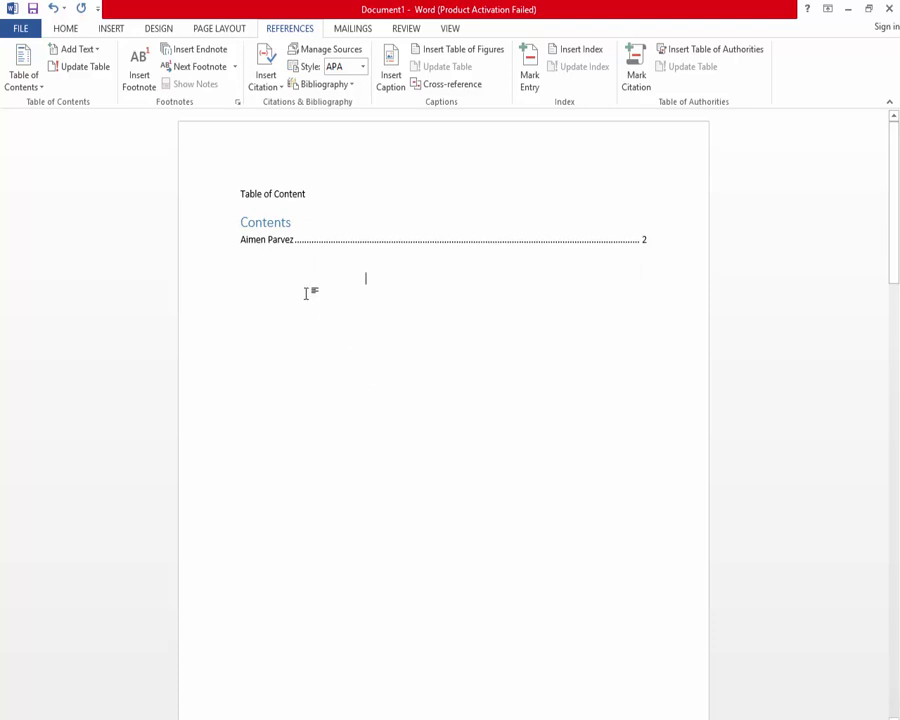
{"action": "left_click", "coordinate": [281, 243]}
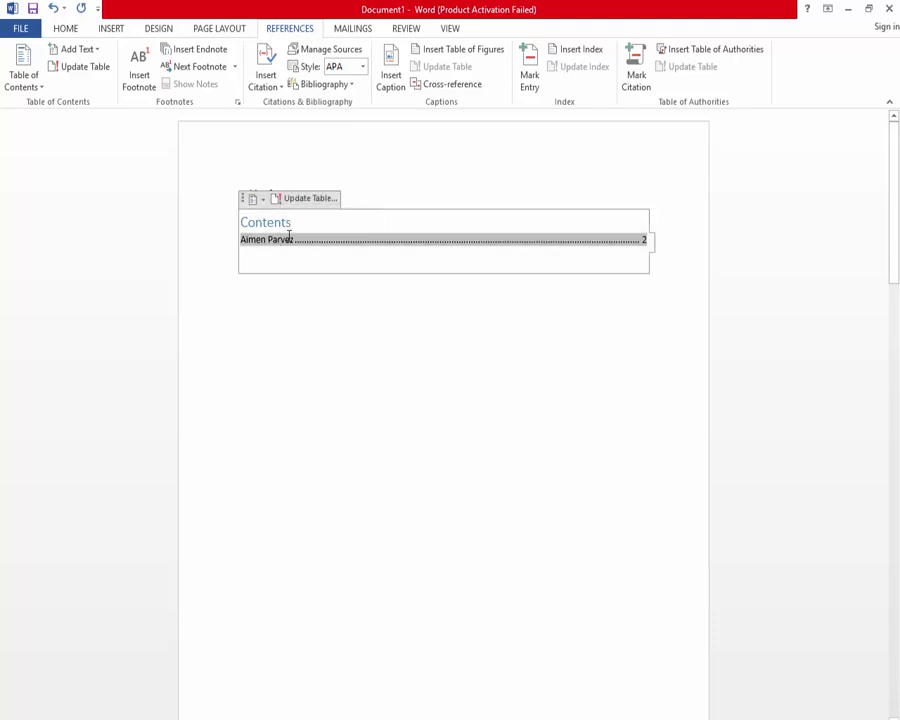
{"action": "scroll", "coordinate": [410, 473], "scroll_direction": "down", "scroll_amount": 3}
{"action": "scroll", "coordinate": [410, 473], "scroll_direction": "down", "scroll_amount": 5}
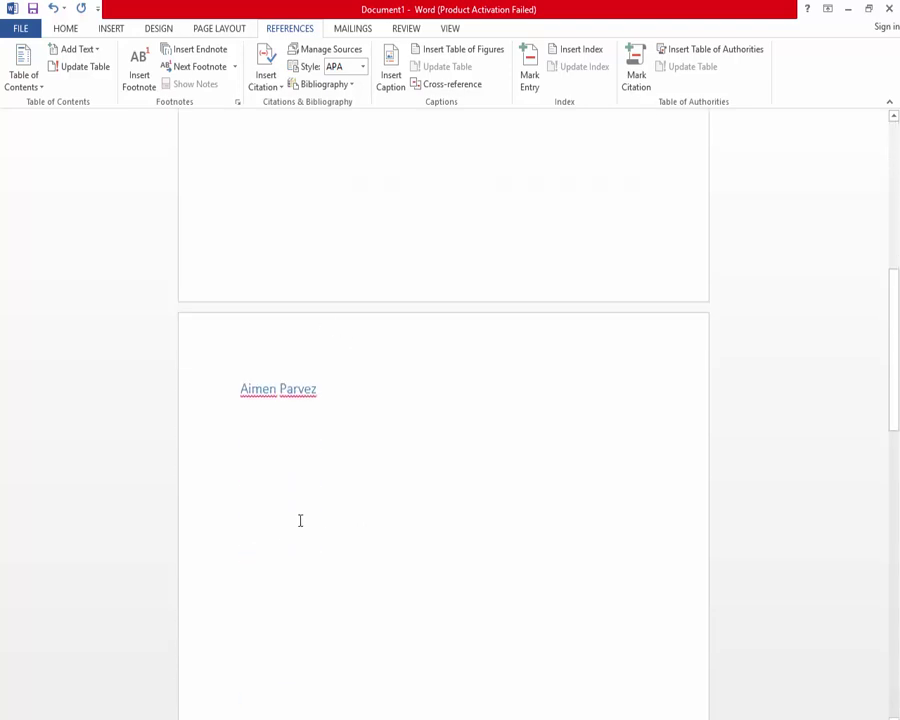
{"action": "scroll", "coordinate": [280, 355], "scroll_direction": "up", "scroll_amount": 8}
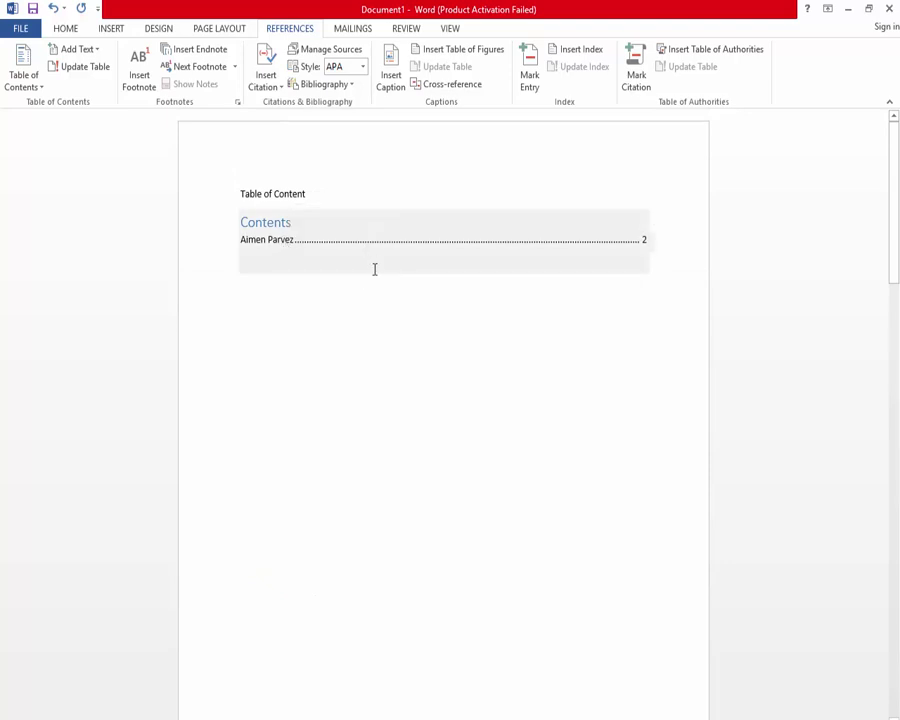
- Show the Navigation Pane to jump to the name heading, and hide the pane again
{"action": "left_click", "coordinate": [452, 30]}
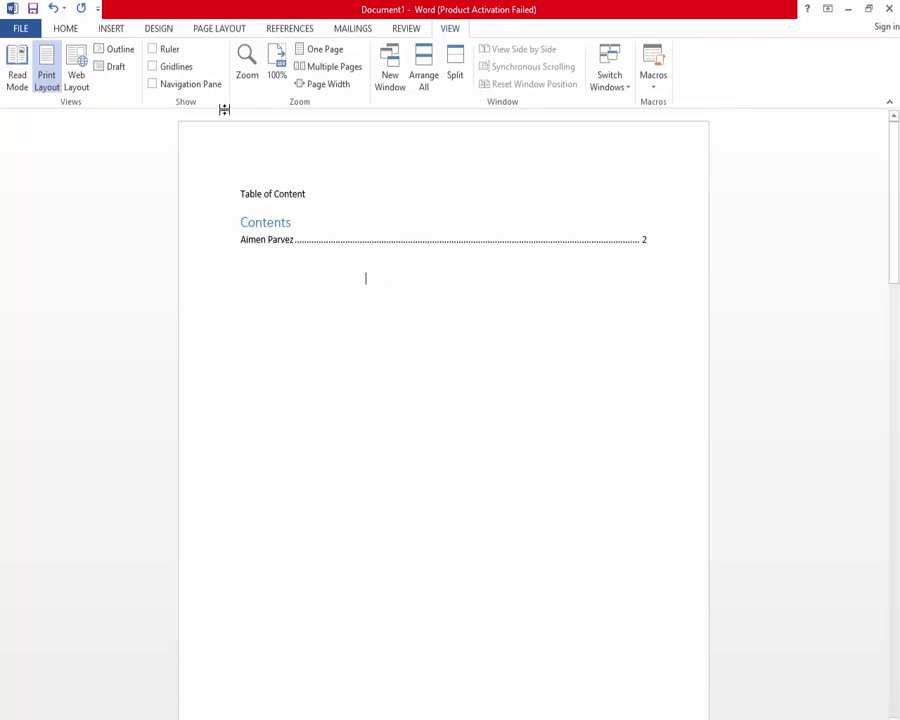
{"action": "left_click", "coordinate": [153, 84]}
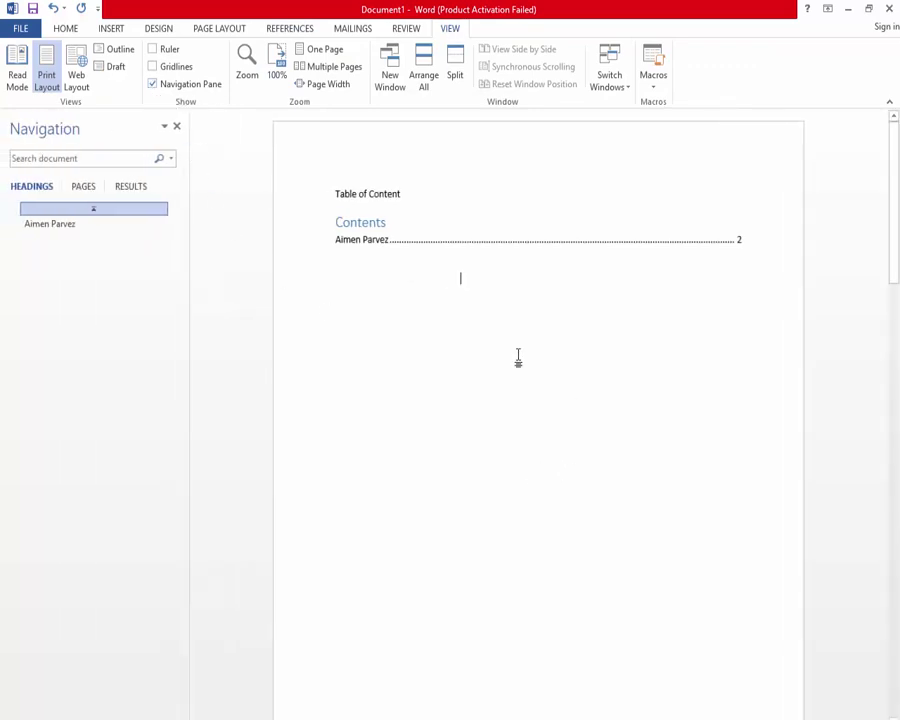
{"action": "left_click", "coordinate": [58, 225]}
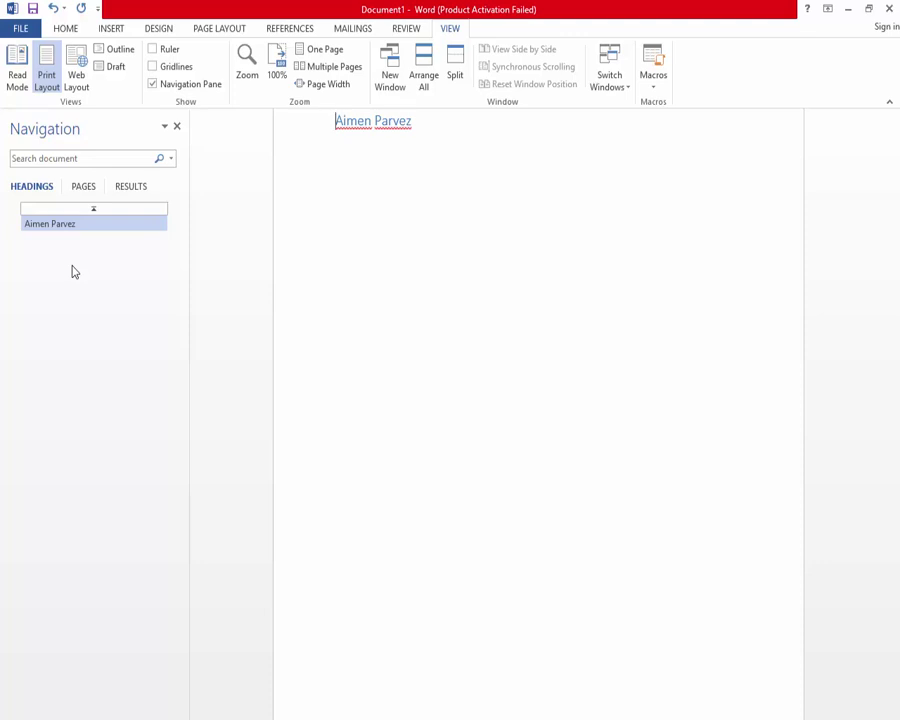
{"action": "key", "text": "ctrl+Return"}
{"action": "scroll", "coordinate": [364, 430], "scroll_direction": "down", "scroll_amount": 3}
{"action": "scroll", "coordinate": [370, 432], "scroll_direction": "up", "scroll_amount": 10}
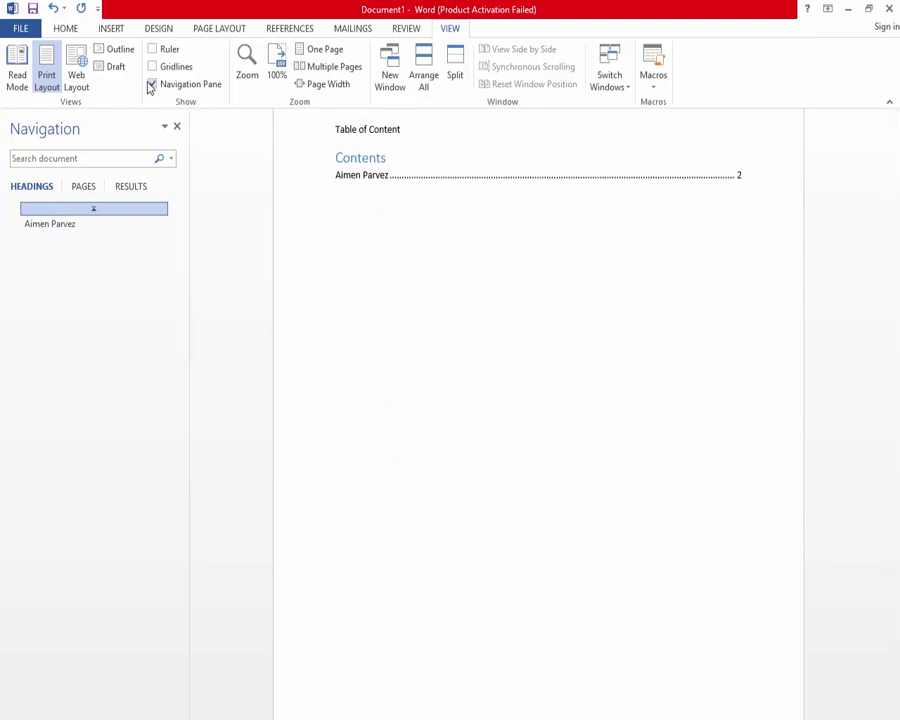
{"action": "left_click", "coordinate": [151, 85]}
- Append the filler text "dfasdfa" to the name heading on the second page and delete it again
{"action": "left_click", "coordinate": [64, 29]}
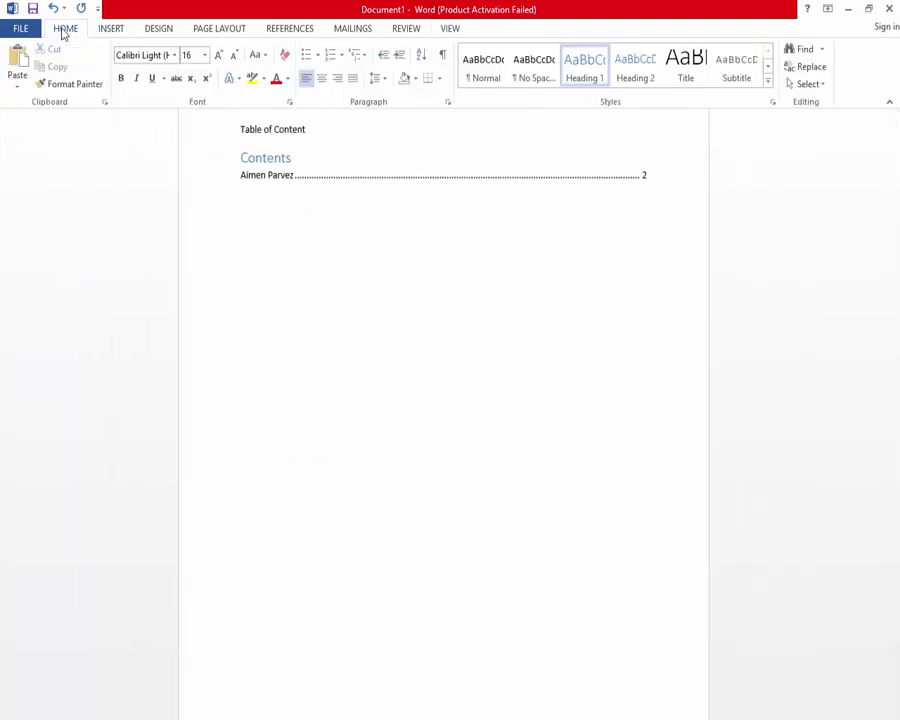
{"action": "scroll", "coordinate": [338, 380], "scroll_direction": "down", "scroll_amount": 9}
{"action": "scroll", "coordinate": [337, 392], "scroll_direction": "down", "scroll_amount": 5}
{"action": "left_click", "coordinate": [256, 259]}
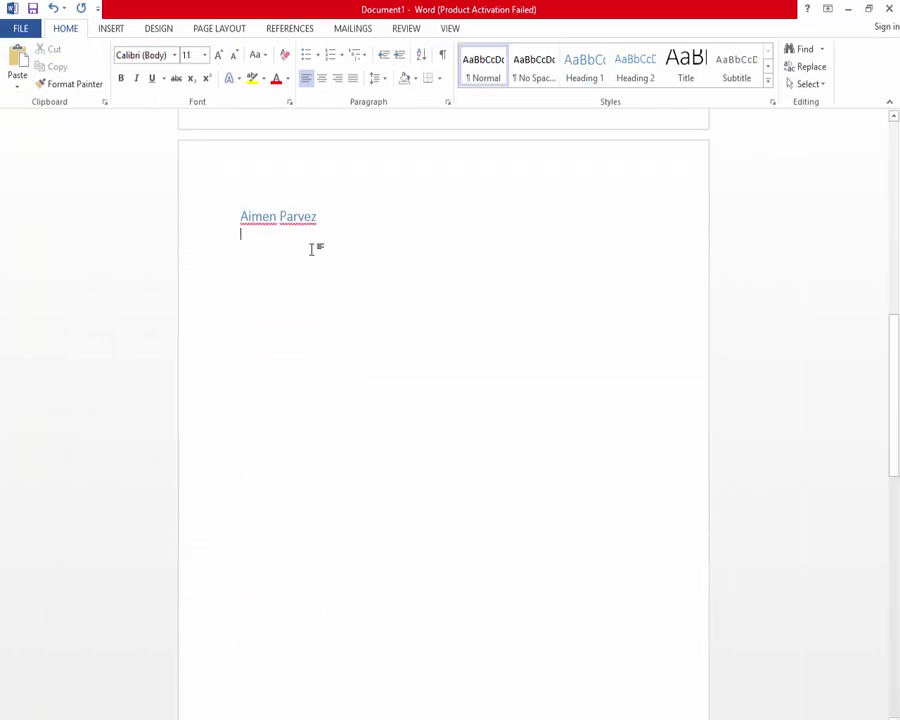
{"action": "left_click", "coordinate": [295, 216]}
{"action": "type", "text": "dfasdfa"}
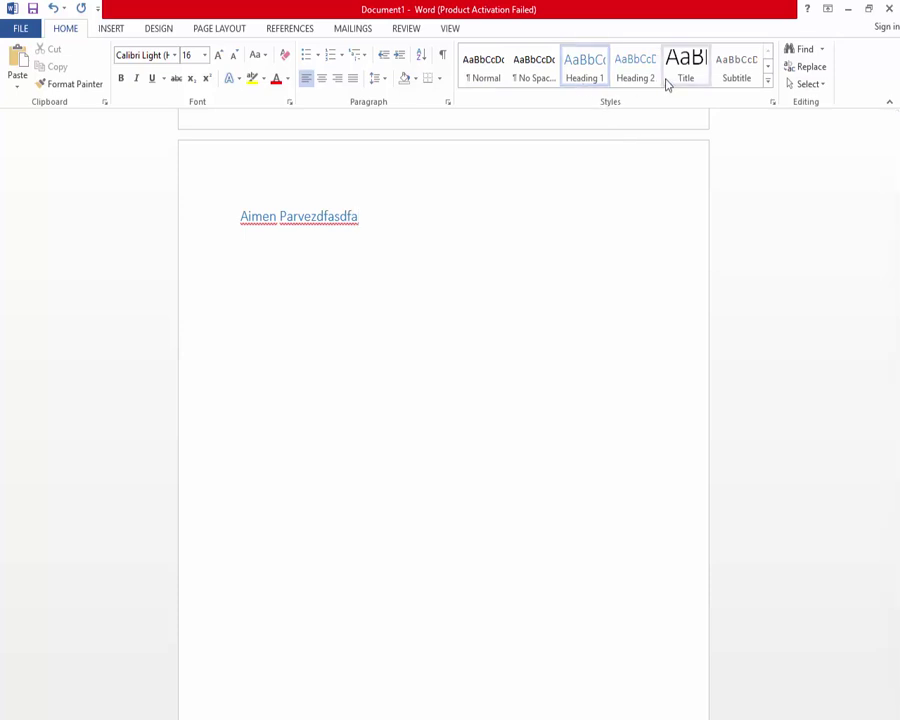
{"action": "key", "text": "BackSpace"}
{"action": "key", "text": "BackSpace"}
{"action": "key", "text": "BackSpace"}
{"action": "key", "text": "BackSpace"}
{"action": "key", "text": "BackSpace"}
{"action": "key", "text": "BackSpace"}
{"action": "key", "text": "BackSpace"}
- Enter random filler text on the line below the name heading and delete it again
{"action": "left_click", "coordinate": [250, 243]}
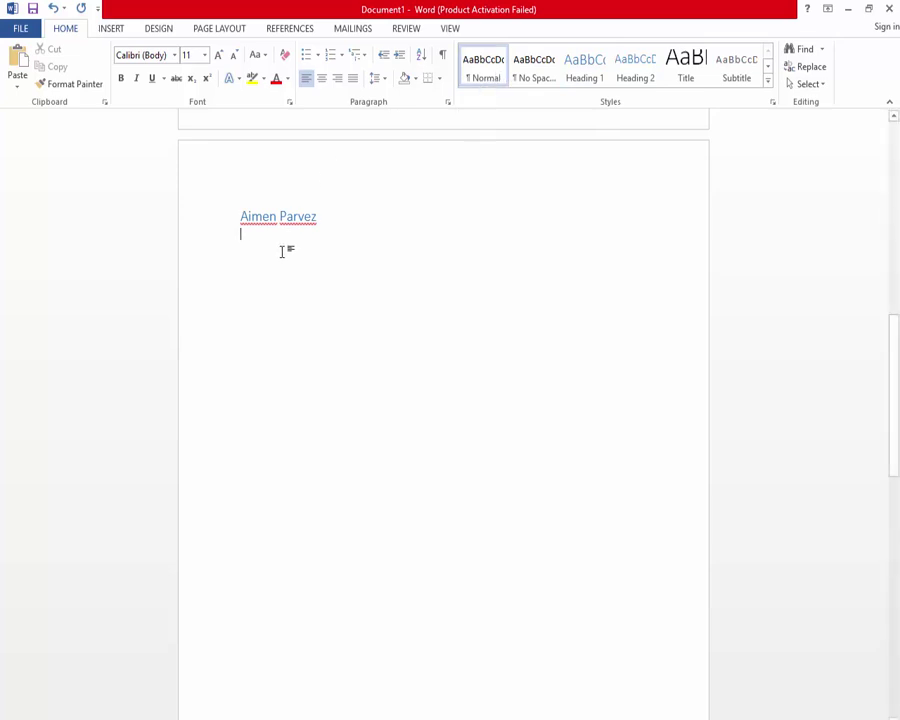
{"action": "type", "text": "sdfdsfsag bg"}
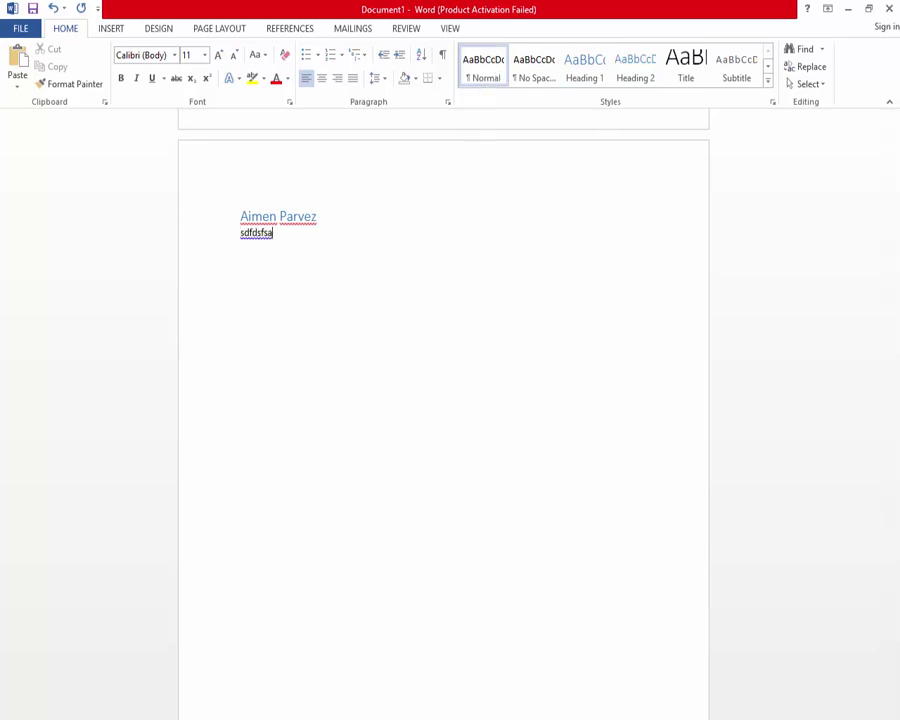
{"action": "type", "text": "dfgdfgdfhgdfhdfh"}
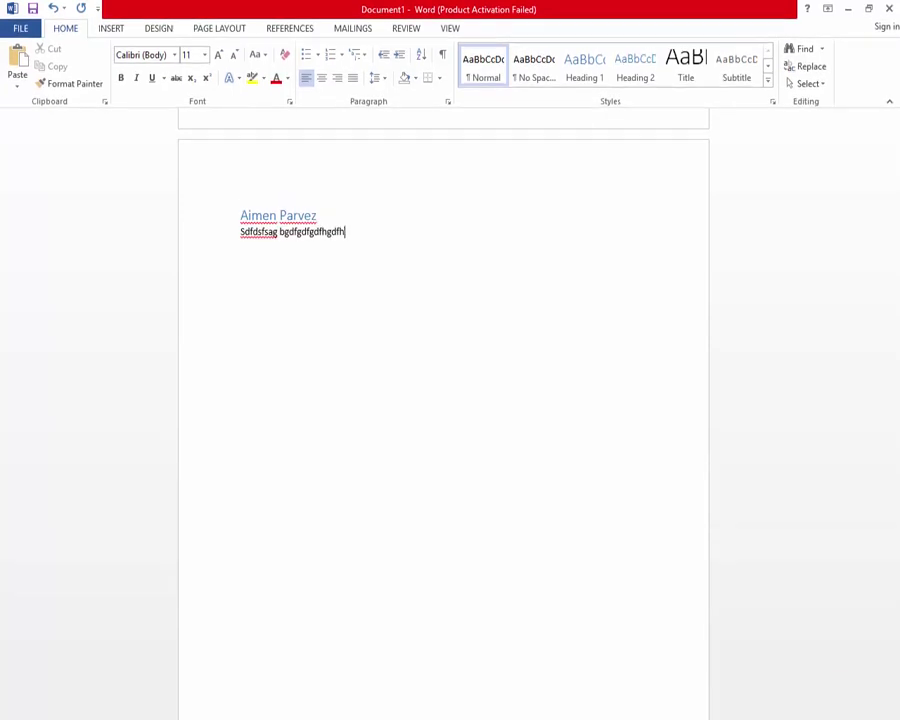
{"action": "type", "text": " fhs"}
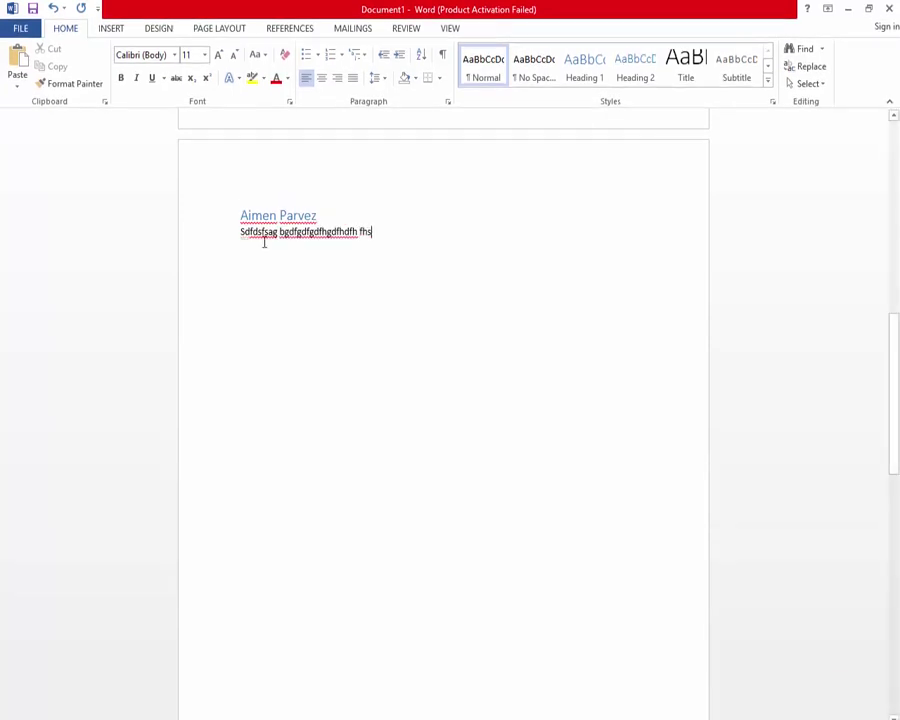
{"action": "key", "text": "BackSpace"}
{"action": "key", "text": "BackSpace"}
{"action": "key", "text": "BackSpace"}
{"action": "key", "text": "BackSpace"}
{"action": "key", "text": "BackSpace"}
{"action": "key", "text": "BackSpace"}
{"action": "key", "text": "BackSpace"}
{"action": "key", "text": "BackSpace"}
{"action": "key", "text": "BackSpace"}
{"action": "key", "text": "BackSpace"}
{"action": "key", "text": "BackSpace"}
{"action": "key", "text": "BackSpace"}
{"action": "key", "text": "BackSpace"}
{"action": "key", "text": "BackSpace"}
{"action": "key", "text": "BackSpace"}
{"action": "key", "text": "BackSpace"}
{"action": "key", "text": "BackSpace"}
{"action": "key", "text": "BackSpace"}
{"action": "key", "text": "BackSpace"}
{"action": "key", "text": "BackSpace"}
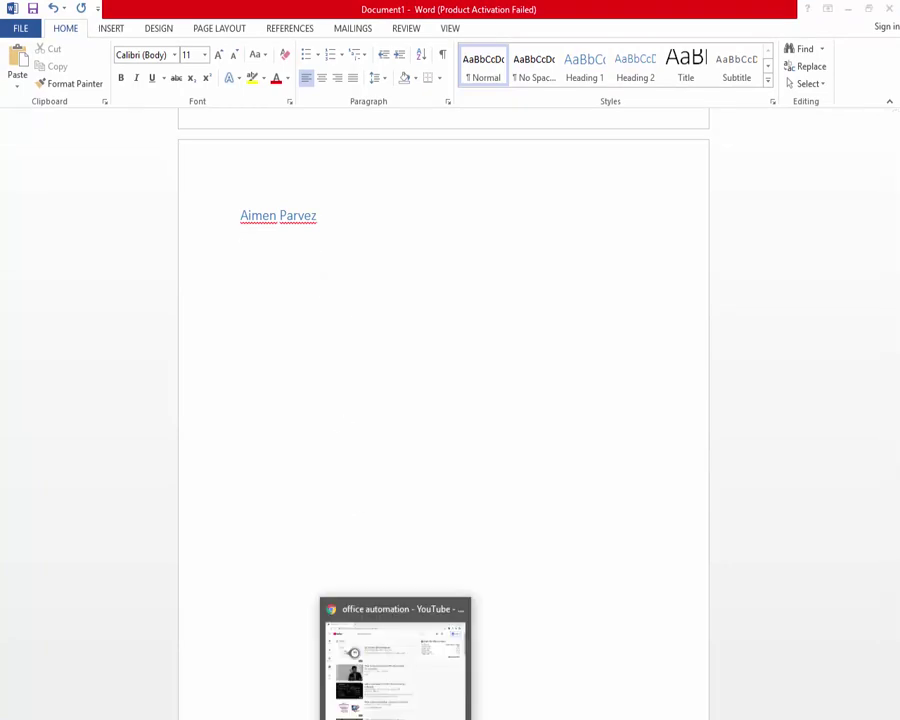
- Switch to YouTube in Chrome and search for "office automation urdu hindi"
{"action": "left_click", "coordinate": [396, 719]}
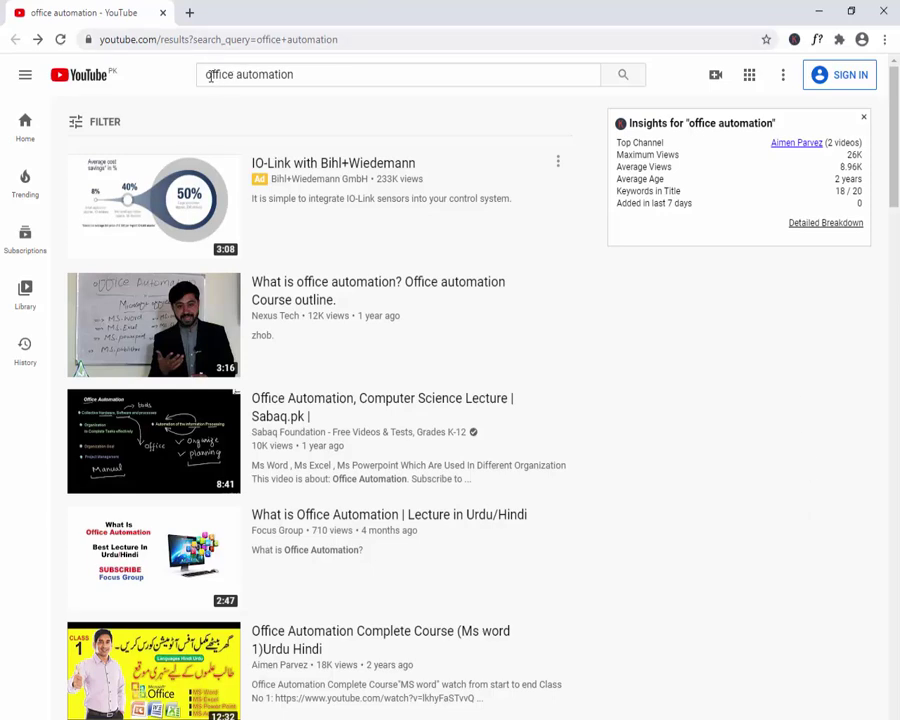
{"action": "left_click", "coordinate": [624, 80]}
{"action": "left_click", "coordinate": [351, 73]}
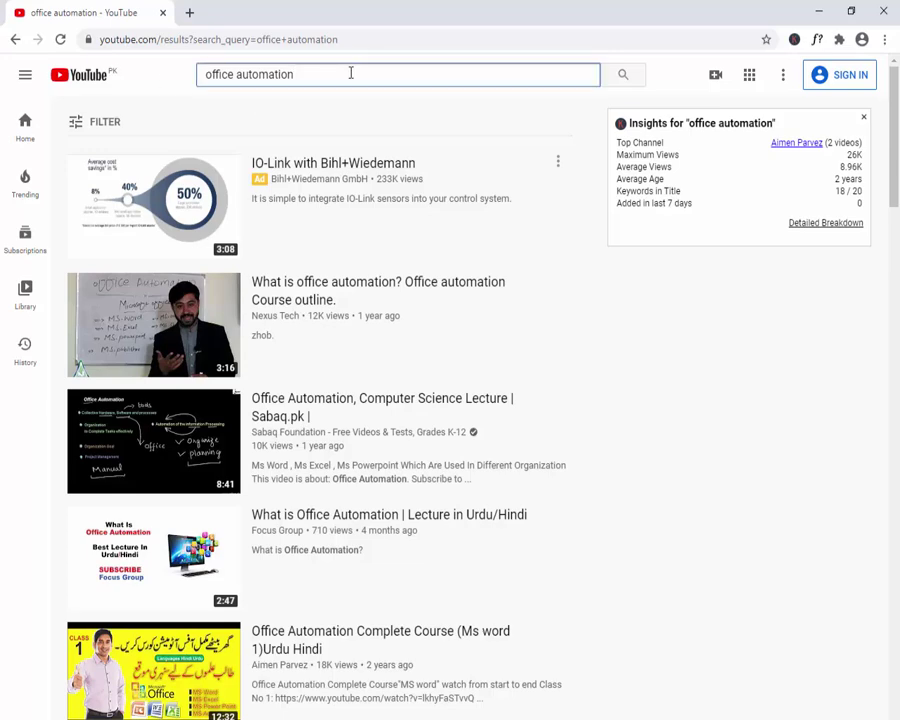
{"action": "type", "text": "urdh"}
{"action": "type", "text": "du hindi"}
{"action": "key", "text": "Return"}
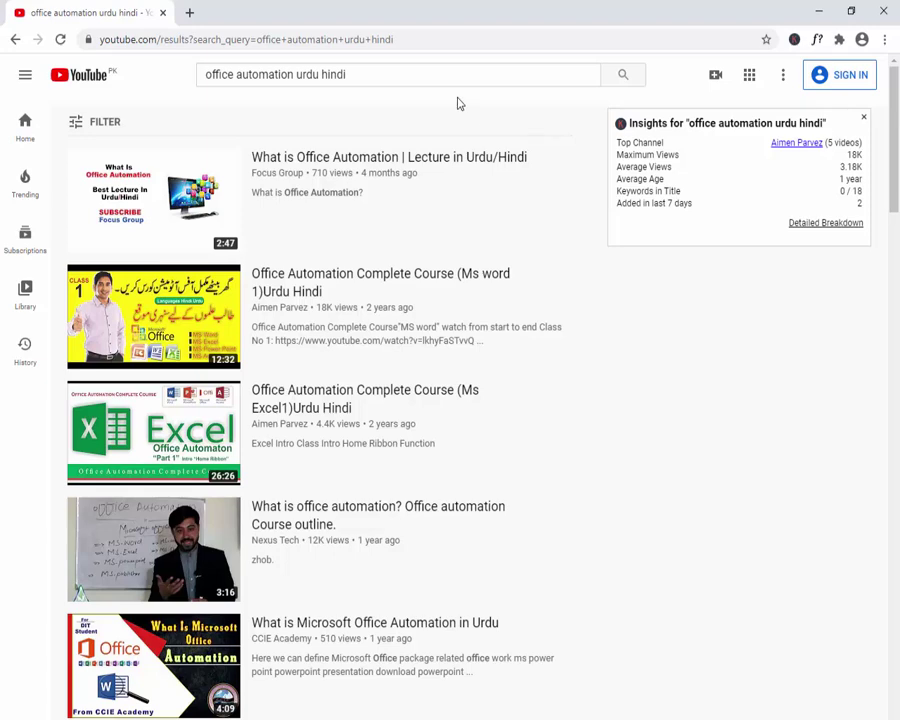
- Replace the YouTube search term with the channel owner's name and run the search
{"action": "left_click", "coordinate": [382, 74]}
{"action": "triple_click", "coordinate": [382, 74]}
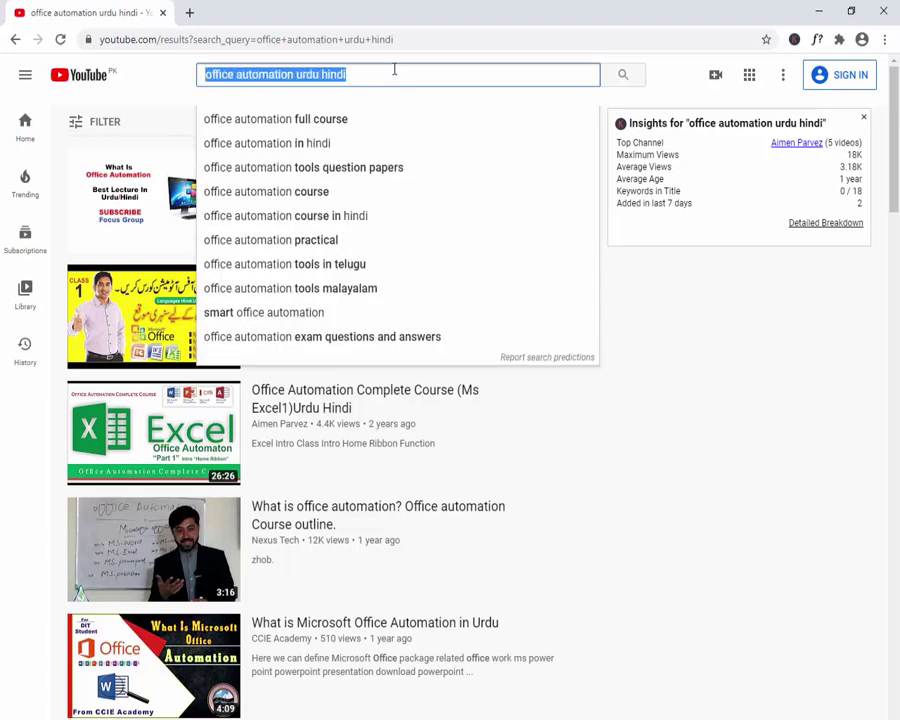
{"action": "type", "text": "Aimenparve"}
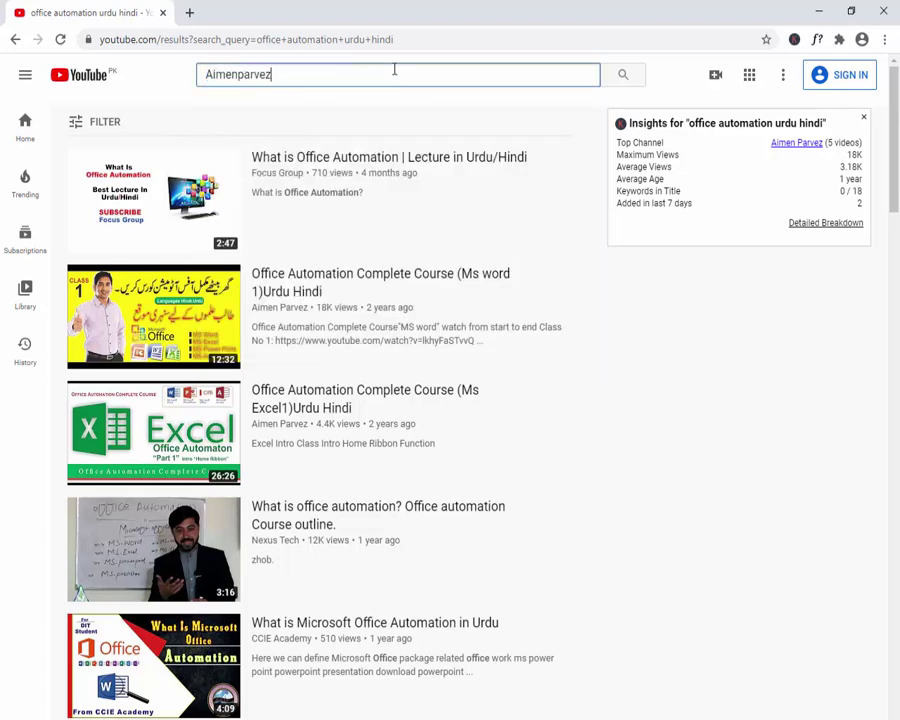
{"action": "type", "text": "z"}
{"action": "key", "text": "Return"}
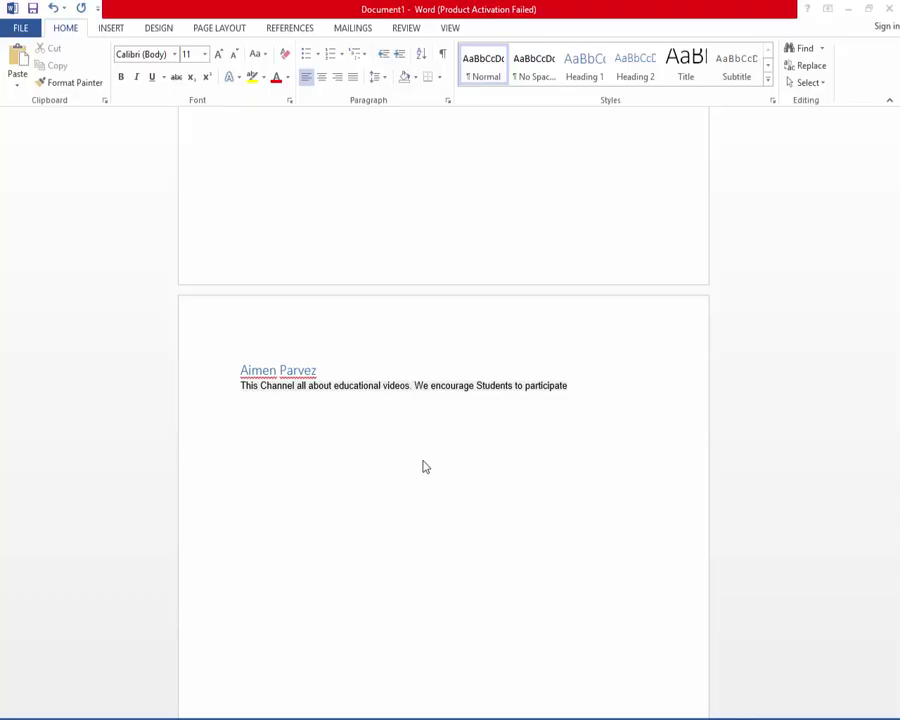
- In Document1, review the channel description on the second page and the "Benefits of Subscribing" heading with its course list on the third page
{"action": "scroll", "coordinate": [390, 470], "scroll_direction": "up", "scroll_amount": 10}
{"action": "scroll", "coordinate": [382, 466], "scroll_direction": "down", "scroll_amount": 8}
{"action": "scroll", "coordinate": [470, 377], "scroll_direction": "down", "scroll_amount": 2}
{"action": "scroll", "coordinate": [476, 360], "scroll_direction": "up", "scroll_amount": 3}
{"action": "double_click", "coordinate": [532, 229]}
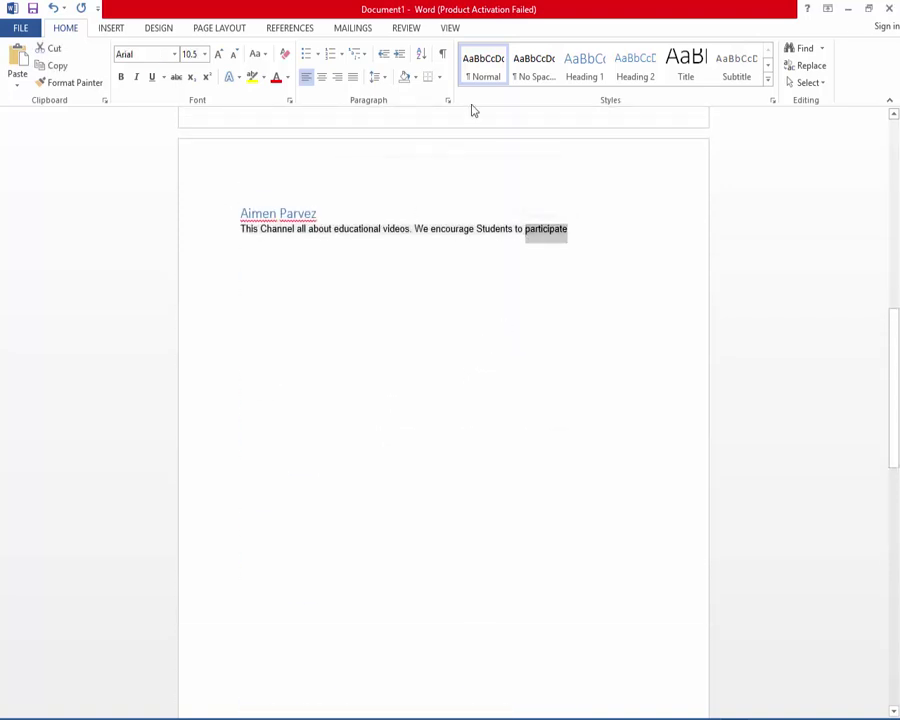
{"action": "scroll", "coordinate": [406, 440], "scroll_direction": "down", "scroll_amount": 9}
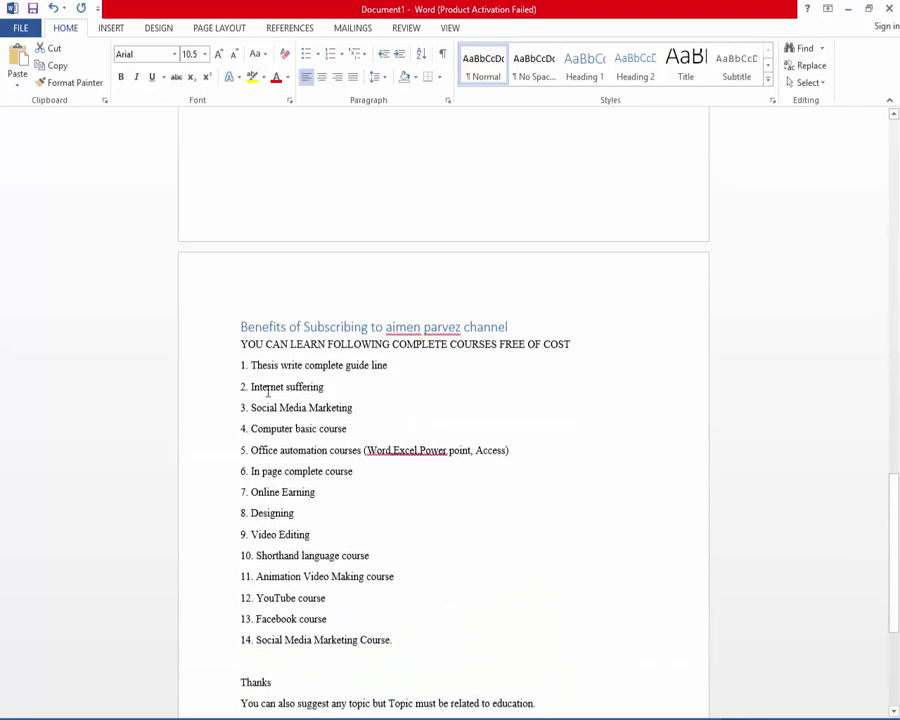
{"action": "left_click", "coordinate": [510, 324]}
{"action": "left_click", "coordinate": [296, 512]}
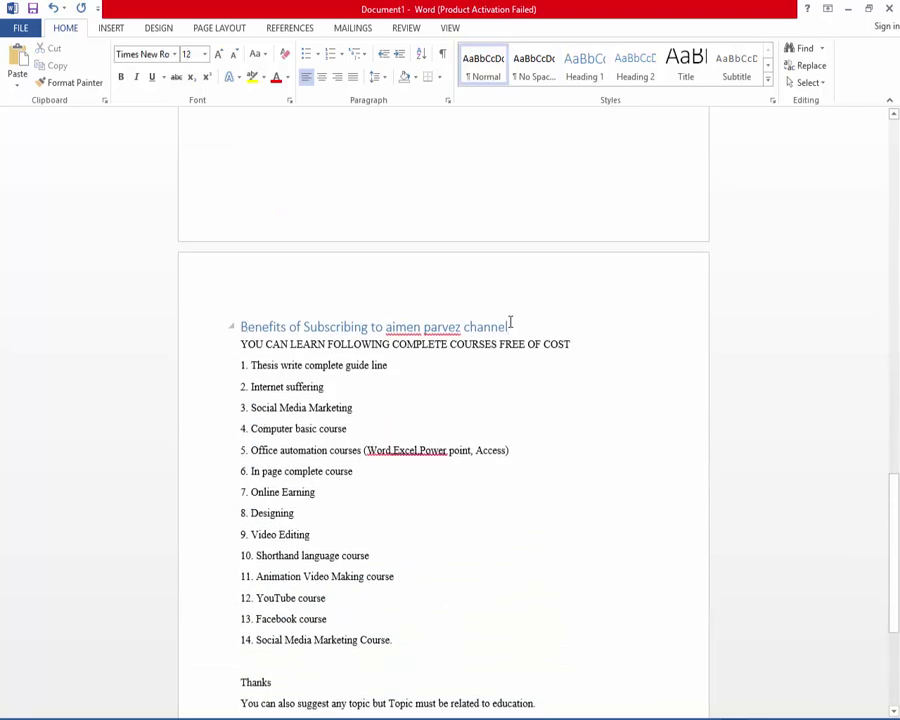
{"action": "left_click_drag", "start_coordinate": [508, 326], "coordinate": [262, 326]}
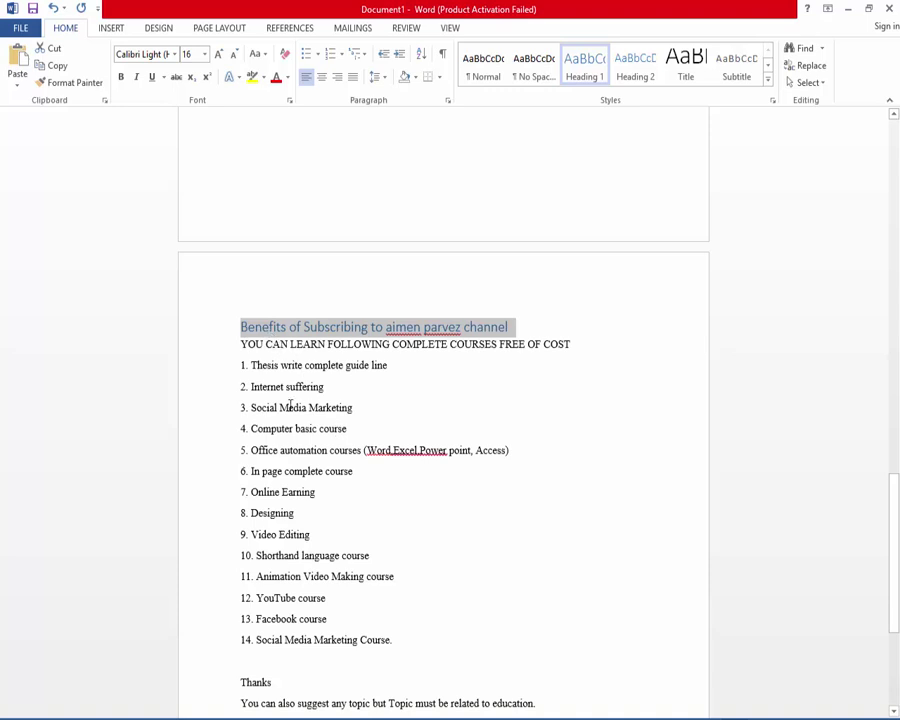
{"action": "left_click", "coordinate": [310, 452]}
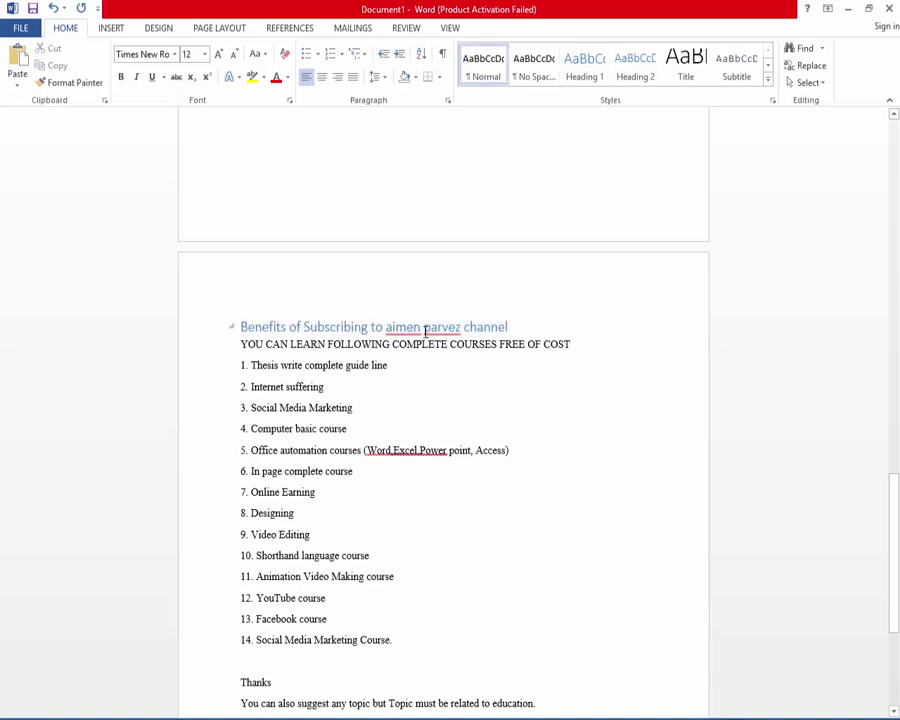
{"action": "triple_click", "coordinate": [340, 328]}
{"action": "left_click", "coordinate": [396, 426]}
- Update the entire table of contents on the first page to include the new heading
{"action": "scroll", "coordinate": [410, 540], "scroll_direction": "up", "scroll_amount": 5}
{"action": "scroll", "coordinate": [416, 542], "scroll_direction": "up", "scroll_amount": 15}
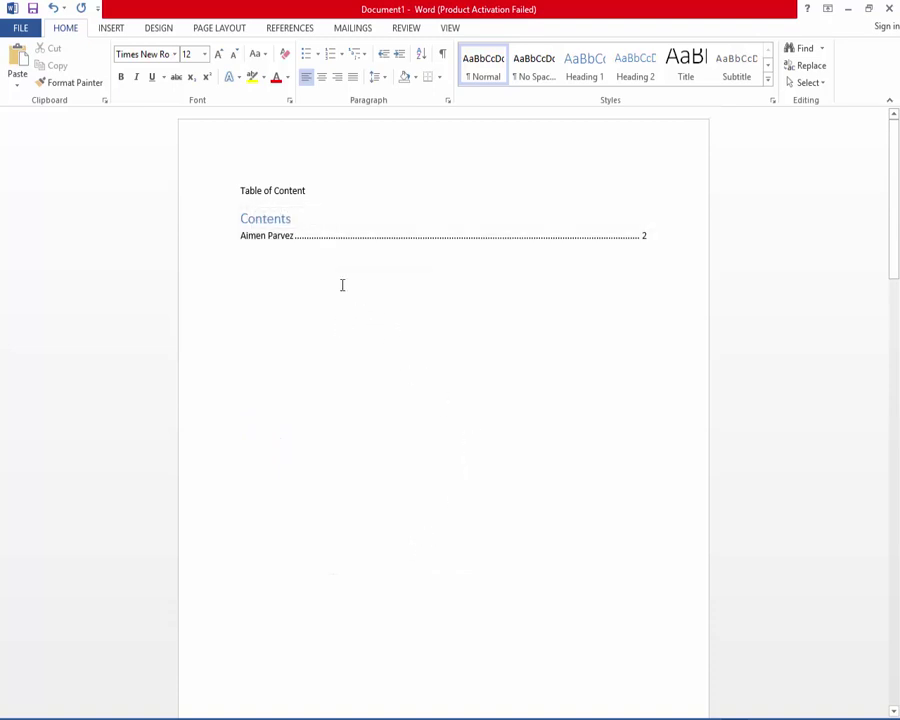
{"action": "left_click", "coordinate": [277, 219]}
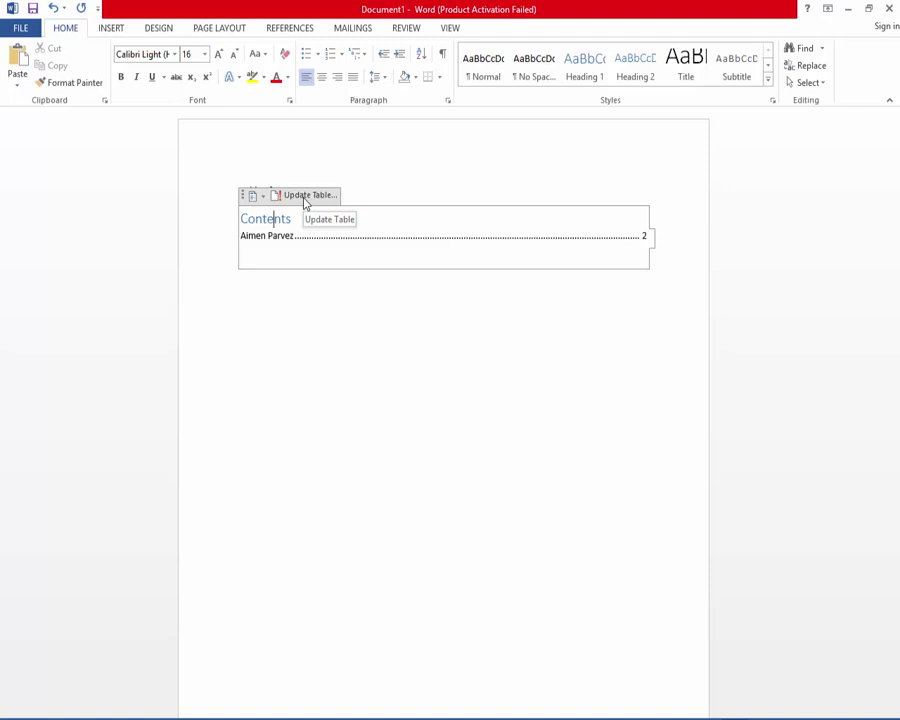
{"action": "left_click", "coordinate": [305, 197]}
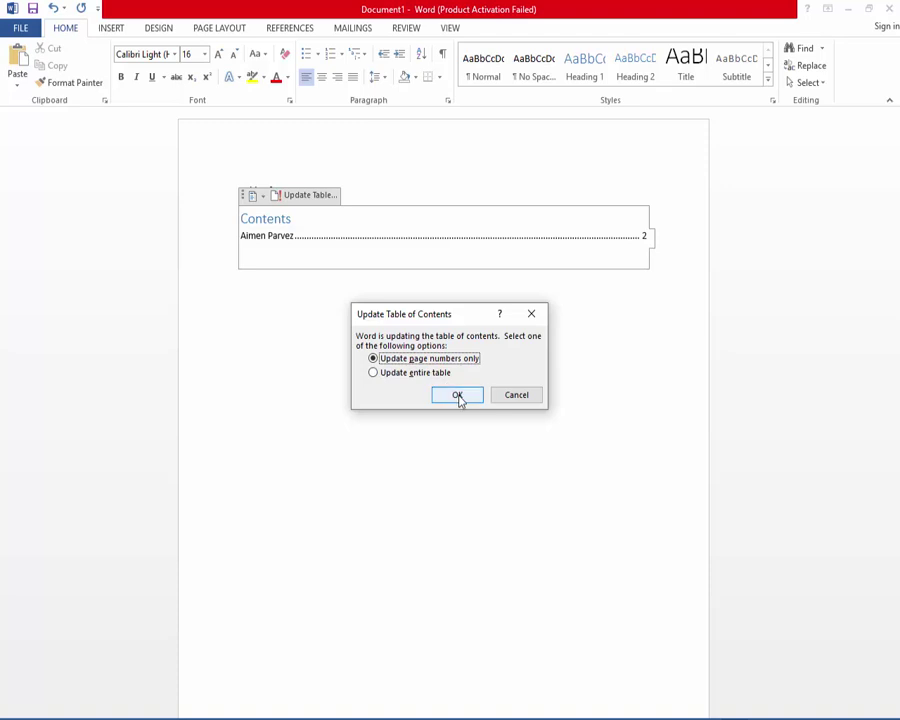
{"action": "left_click", "coordinate": [416, 376]}
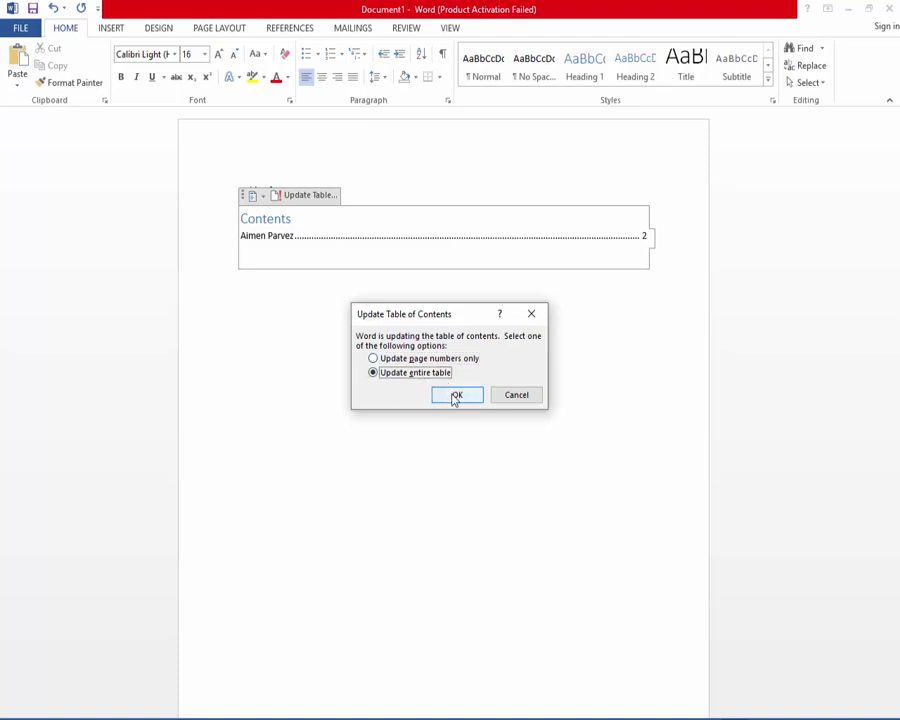
{"action": "left_click", "coordinate": [455, 396]}
{"action": "left_click", "coordinate": [451, 393]}
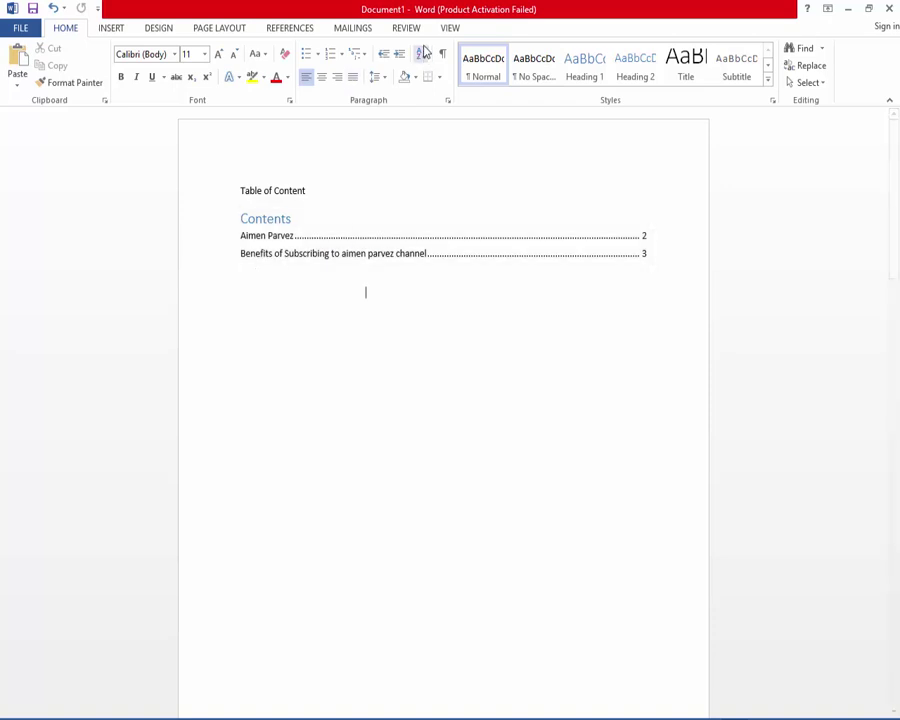
- Show the Navigation Pane and use it to jump to the "Benefits of Subscribing" heading on the third page
{"action": "left_click", "coordinate": [450, 28]}
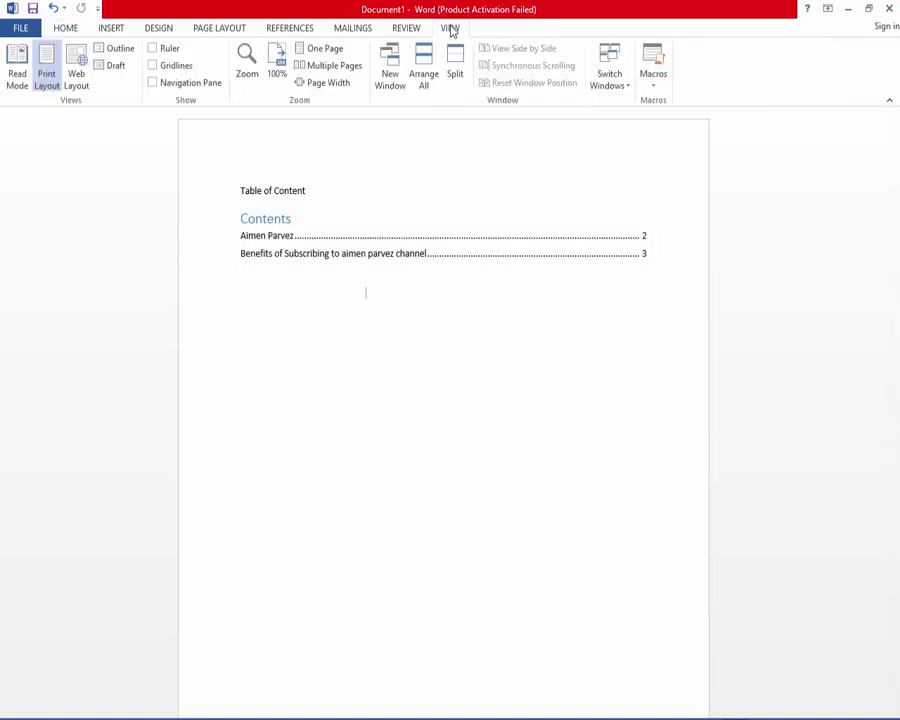
{"action": "left_click", "coordinate": [154, 85]}
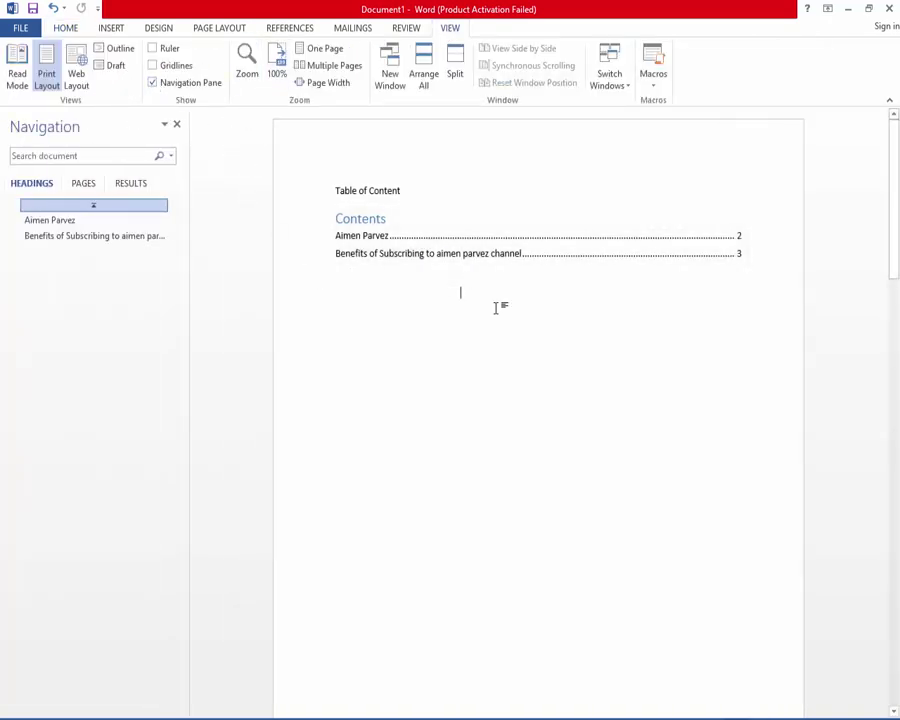
{"action": "left_click", "coordinate": [59, 237]}
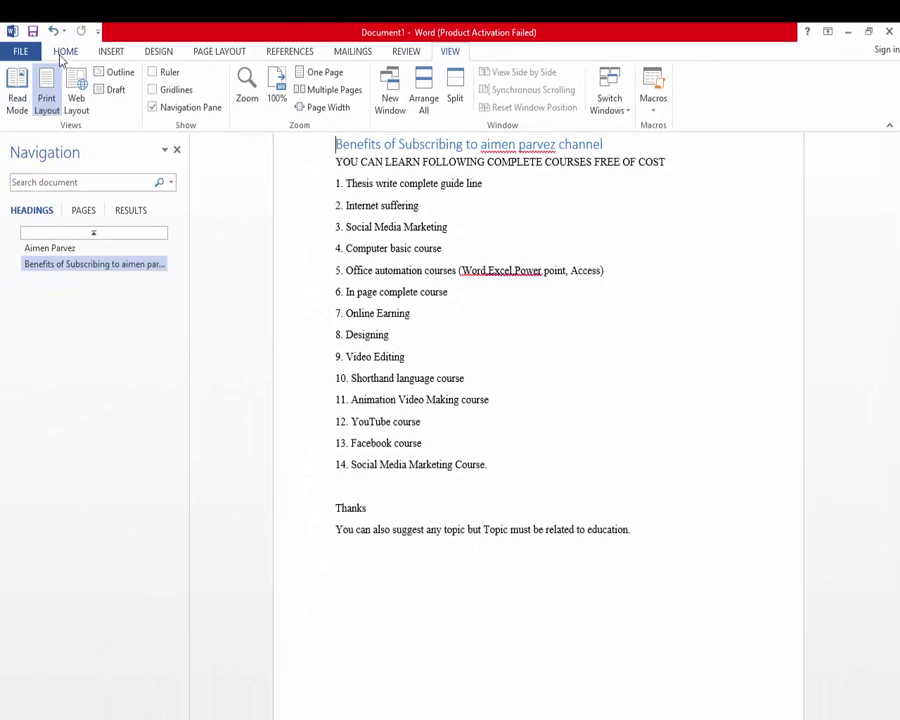
- Check which styles are applied to the course list text and to the "Benefits of Subscribing" heading above it
{"action": "left_click", "coordinate": [64, 52]}
{"action": "left_click", "coordinate": [368, 190]}
{"action": "left_click", "coordinate": [424, 206]}
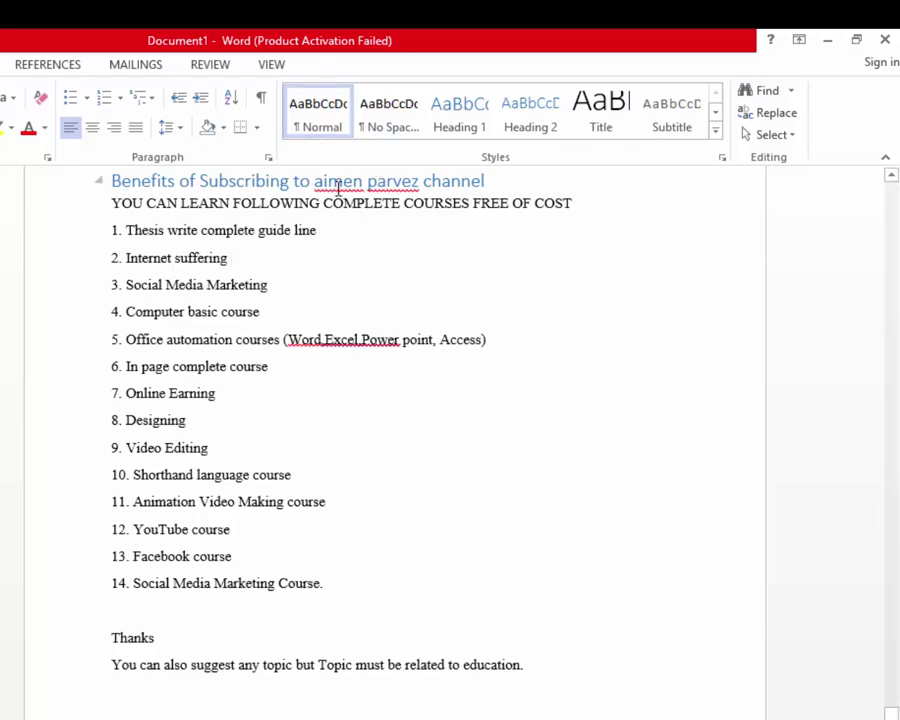
{"action": "left_click", "coordinate": [390, 183]}
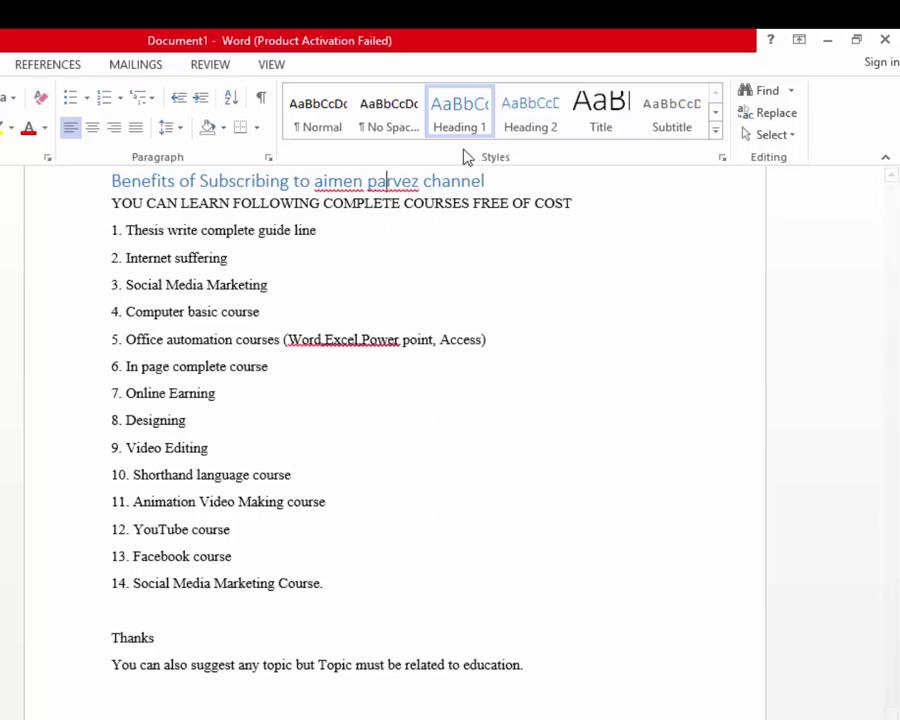
{"action": "scroll", "coordinate": [412, 275], "scroll_direction": "up", "scroll_amount": 1}
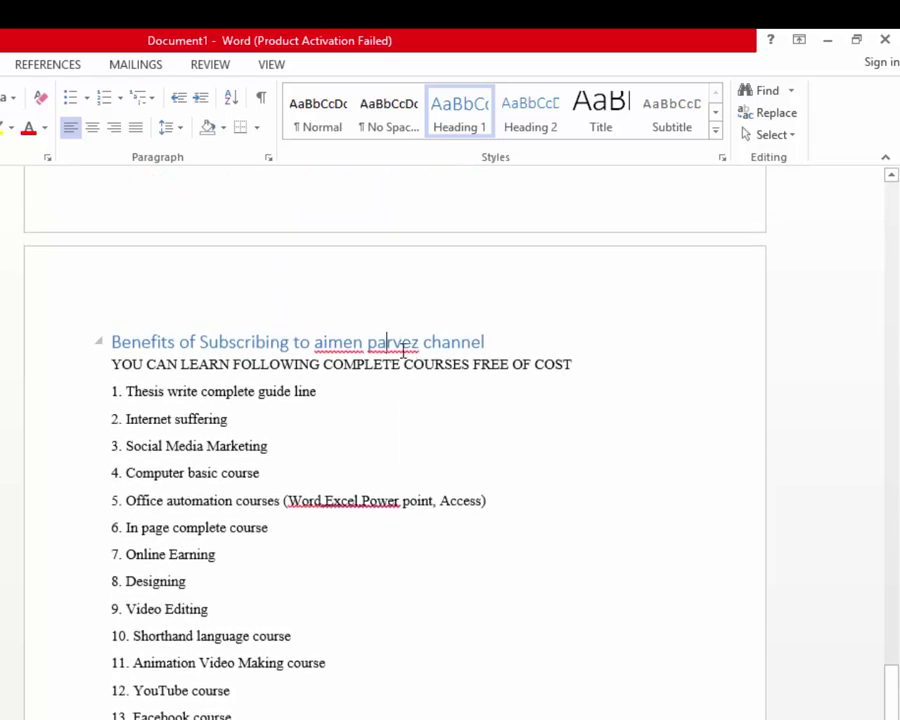
- Start creating a new style from the "Benefits of Subscribing" heading's formatting and open its full modification settings
{"action": "triple_click", "coordinate": [392, 342]}
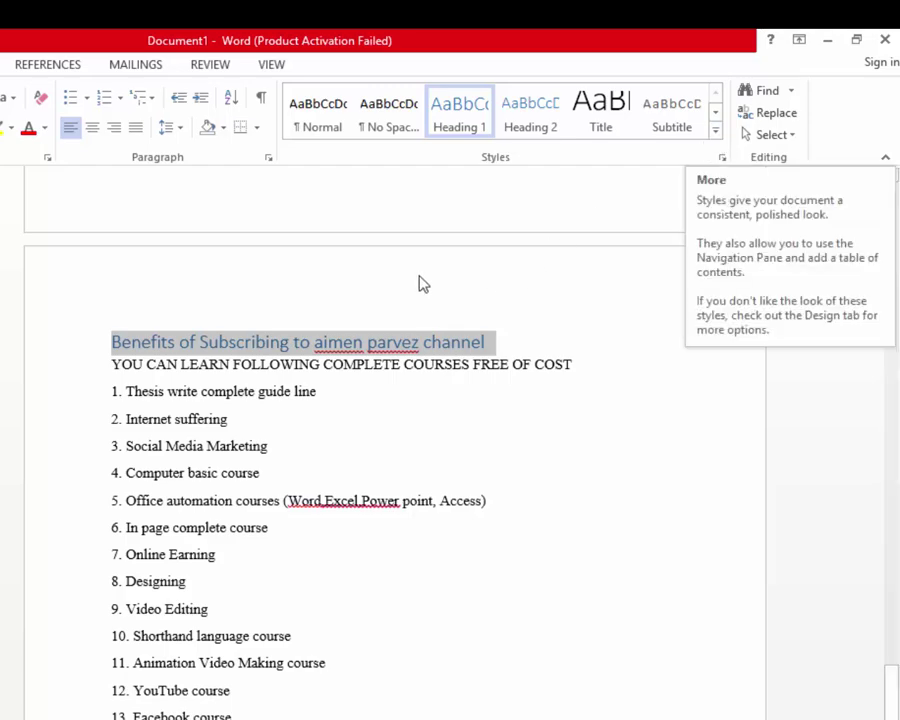
{"action": "left_click", "coordinate": [717, 133]}
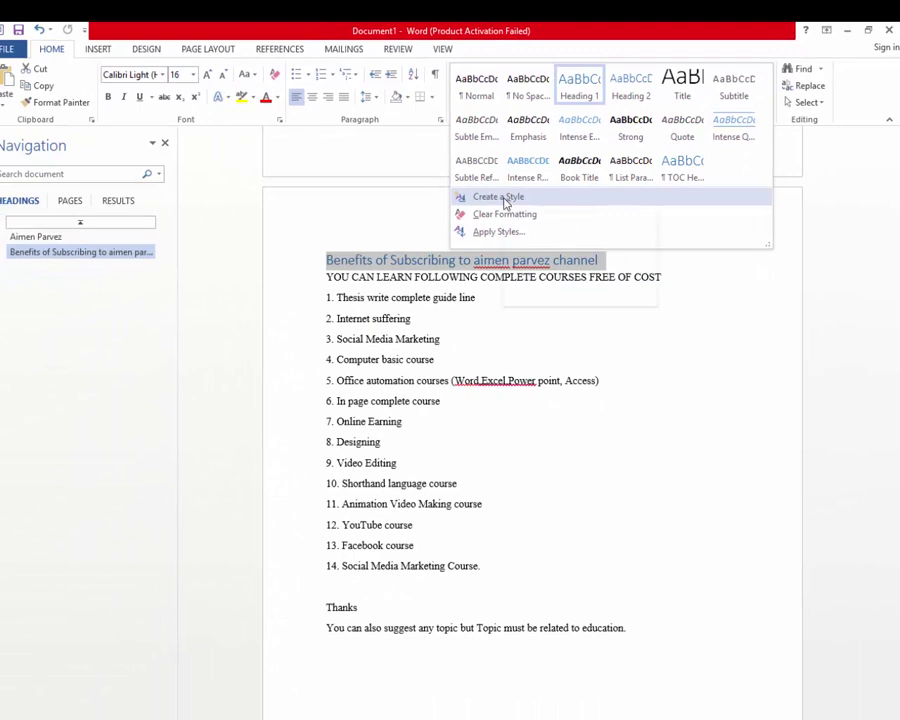
{"action": "left_click", "coordinate": [505, 200]}
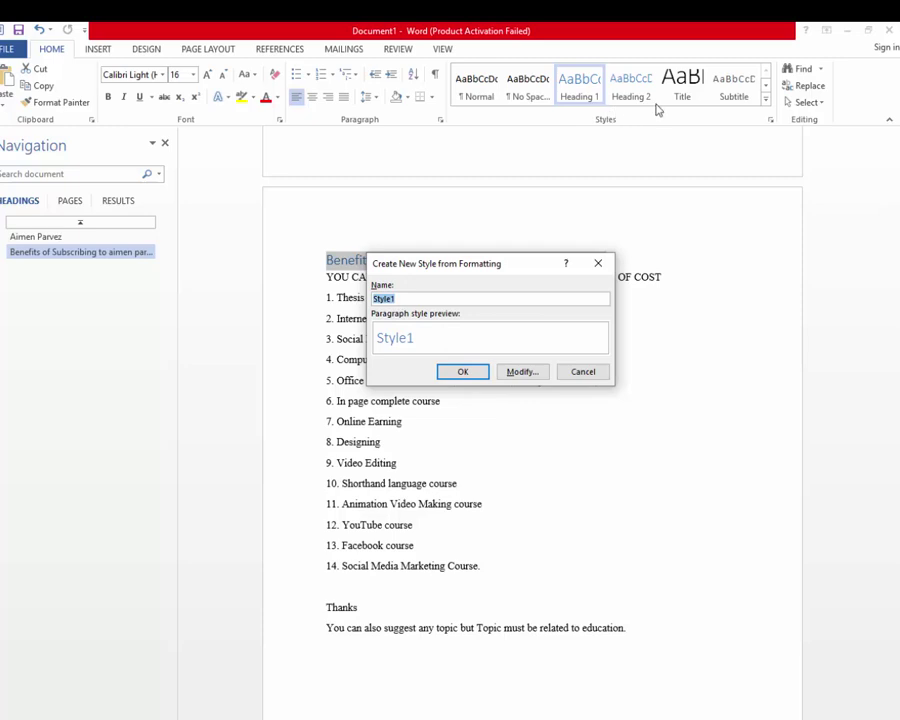
{"action": "left_click", "coordinate": [418, 298]}
{"action": "left_click", "coordinate": [524, 373]}
{"action": "left_click_drag", "start_coordinate": [480, 266], "coordinate": [537, 333]}
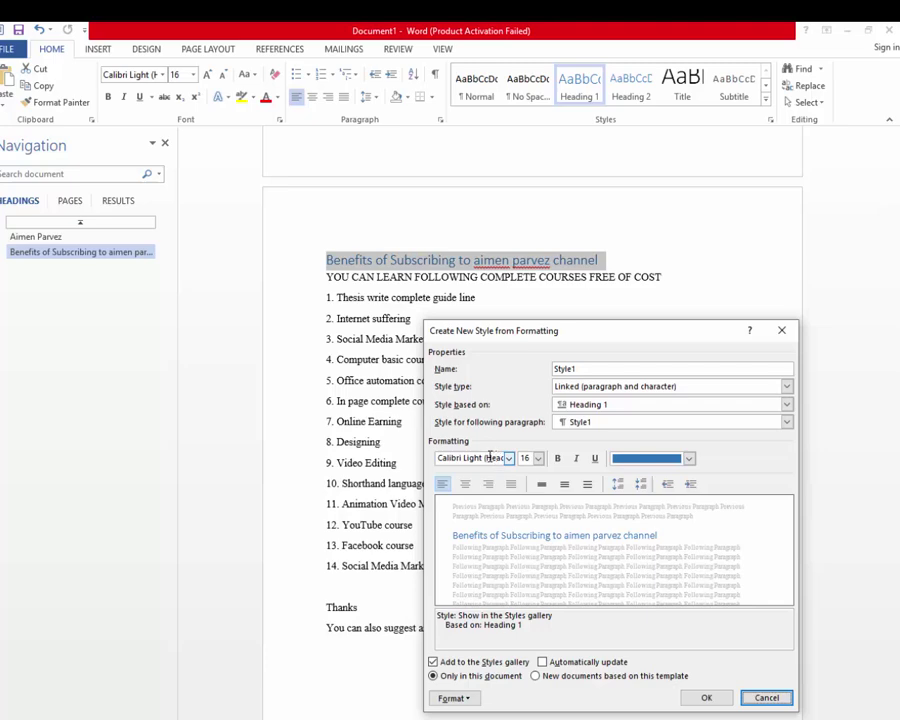
- Try Arial Black, size 20 and bold as the new style's formatting, and discard the style without creating it
{"action": "left_click", "coordinate": [490, 457]}
{"action": "left_click", "coordinate": [505, 459]}
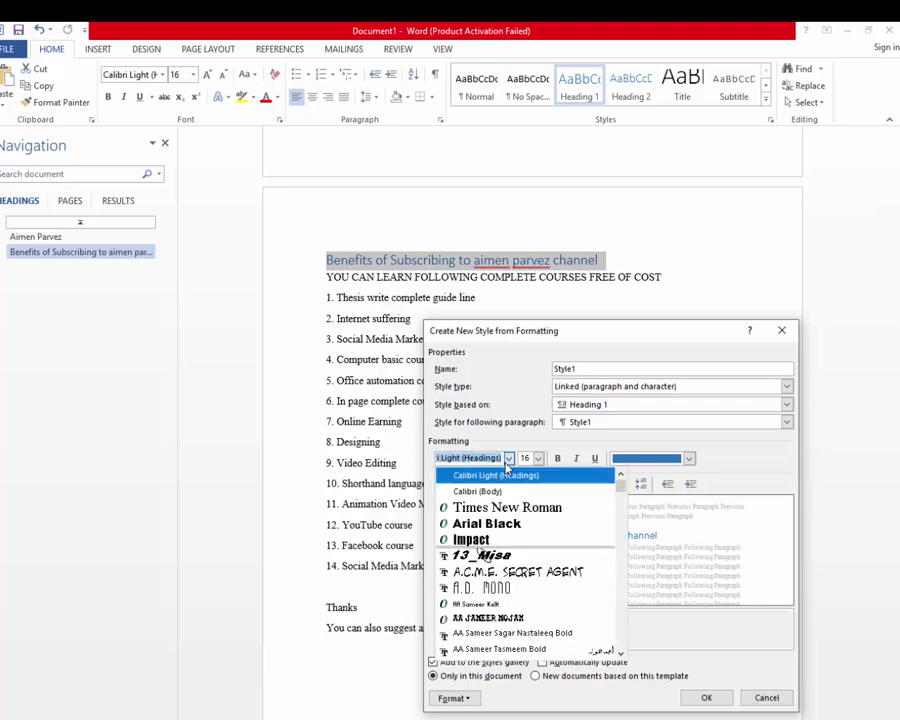
{"action": "left_click", "coordinate": [501, 527]}
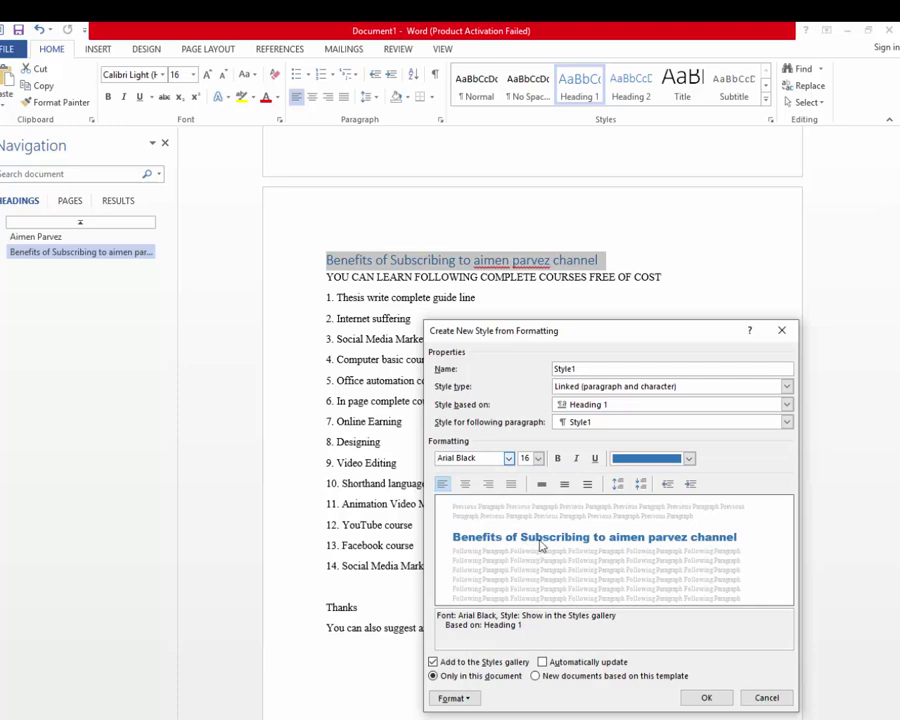
{"action": "left_click", "coordinate": [538, 458]}
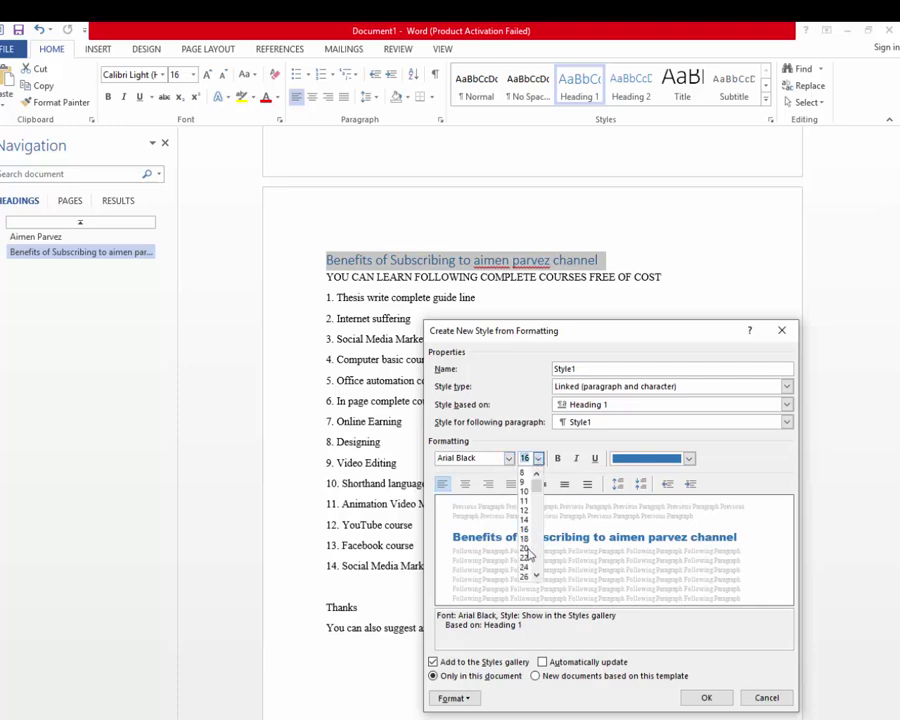
{"action": "left_click", "coordinate": [525, 549]}
{"action": "left_click", "coordinate": [557, 458]}
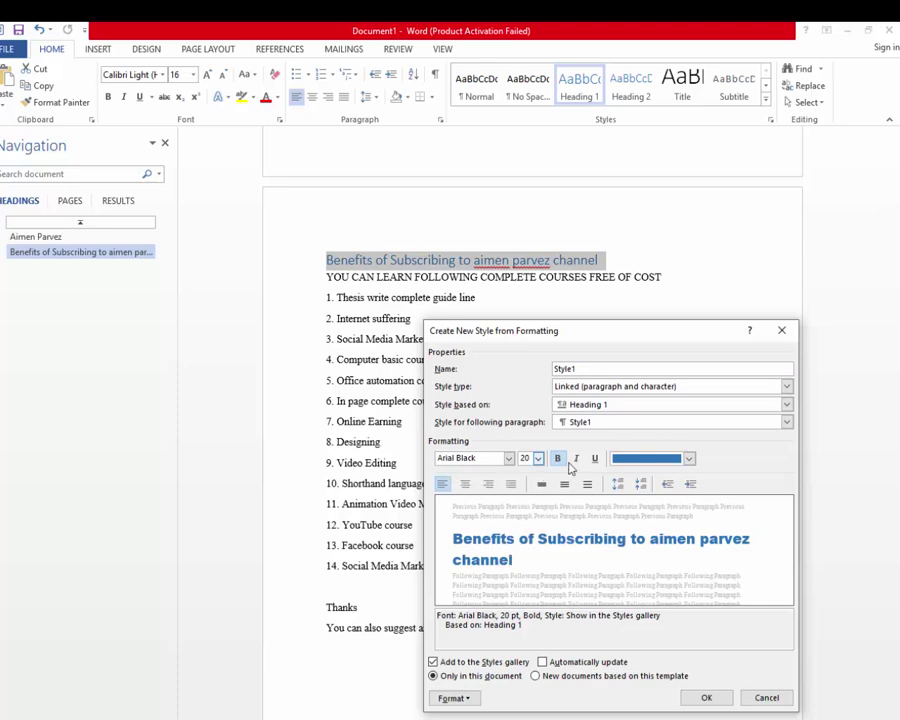
{"action": "left_click", "coordinate": [766, 698]}
{"action": "left_click", "coordinate": [626, 421]}
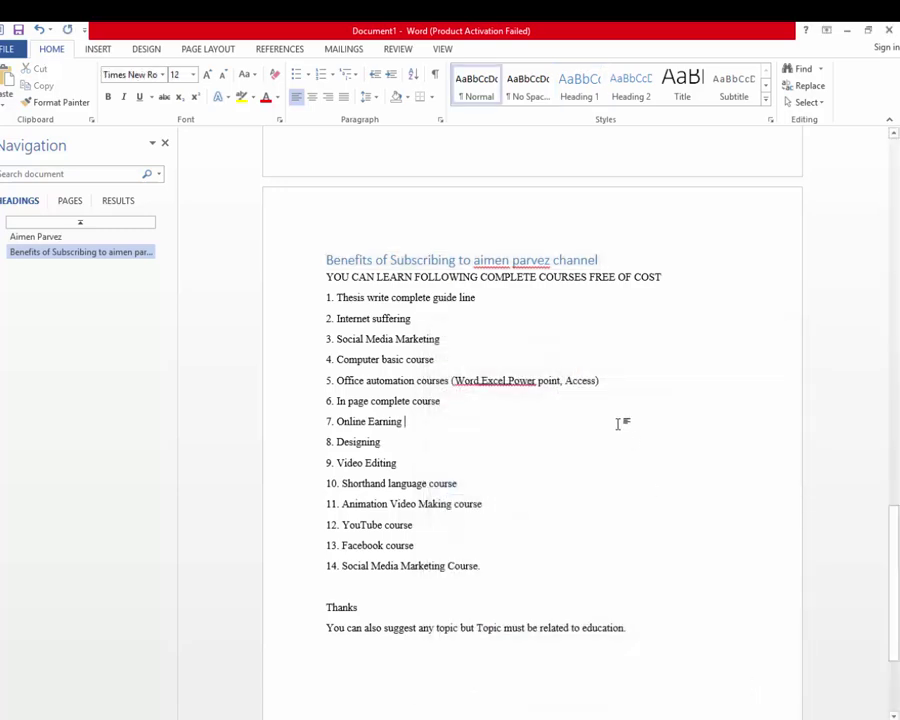
- Close the Navigation Pane and return to the channel description on the second page
{"action": "scroll", "coordinate": [411, 315], "scroll_direction": "up", "scroll_amount": 5}
{"action": "left_click", "coordinate": [165, 143]}
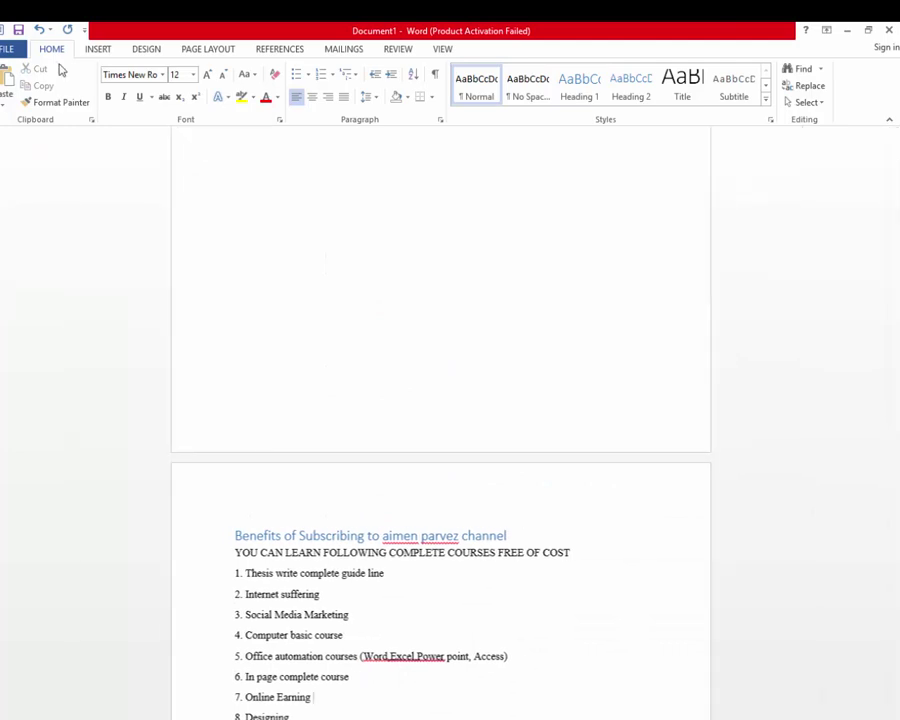
{"action": "scroll", "coordinate": [375, 311], "scroll_direction": "up", "scroll_amount": 15}
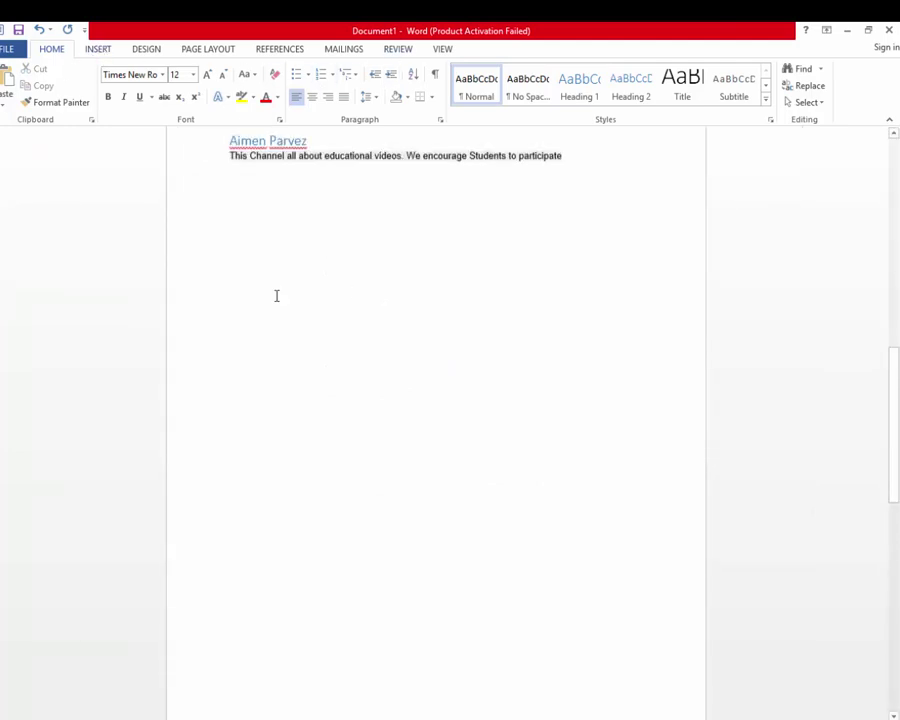